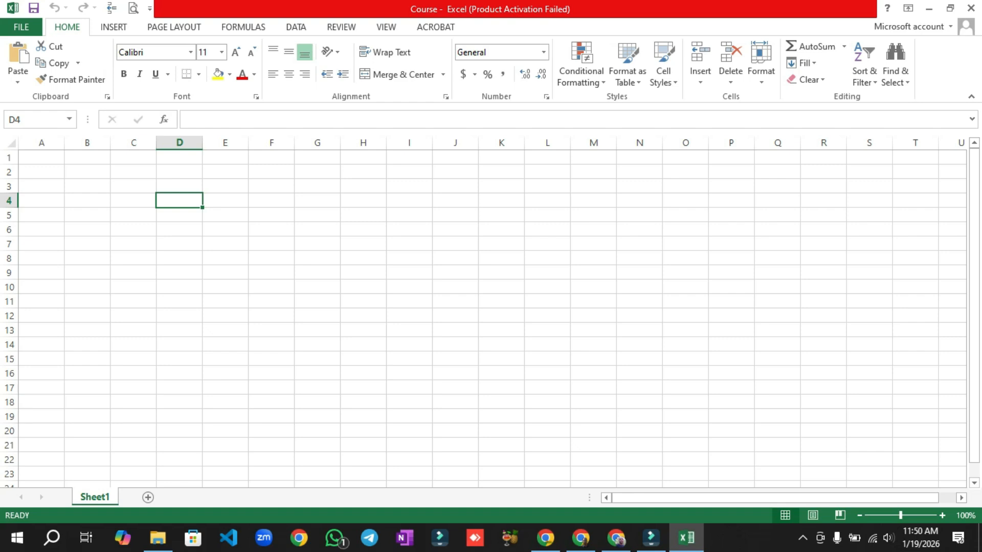
# - Enter the column header SL in cell B4
pyautogui.press('Right')
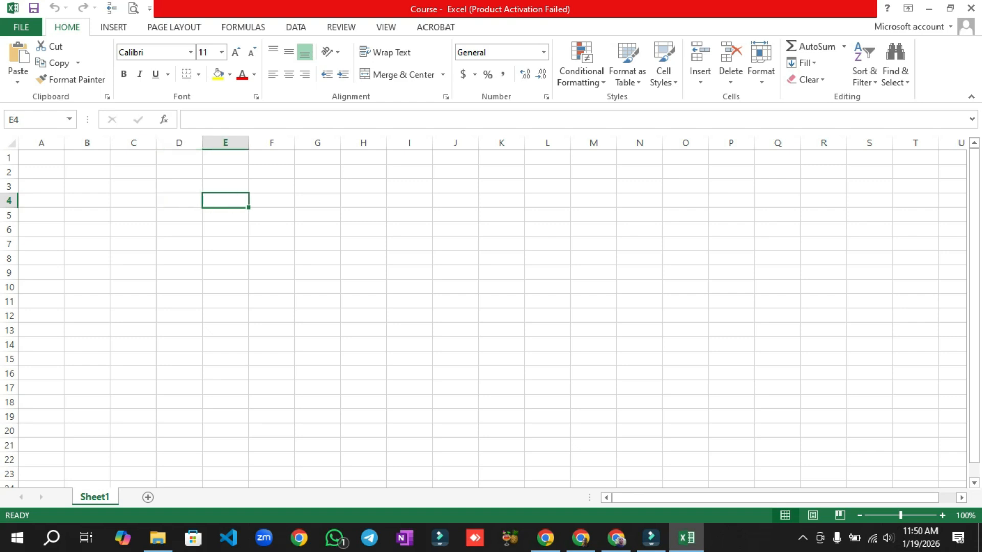
pyautogui.click(88, 200)
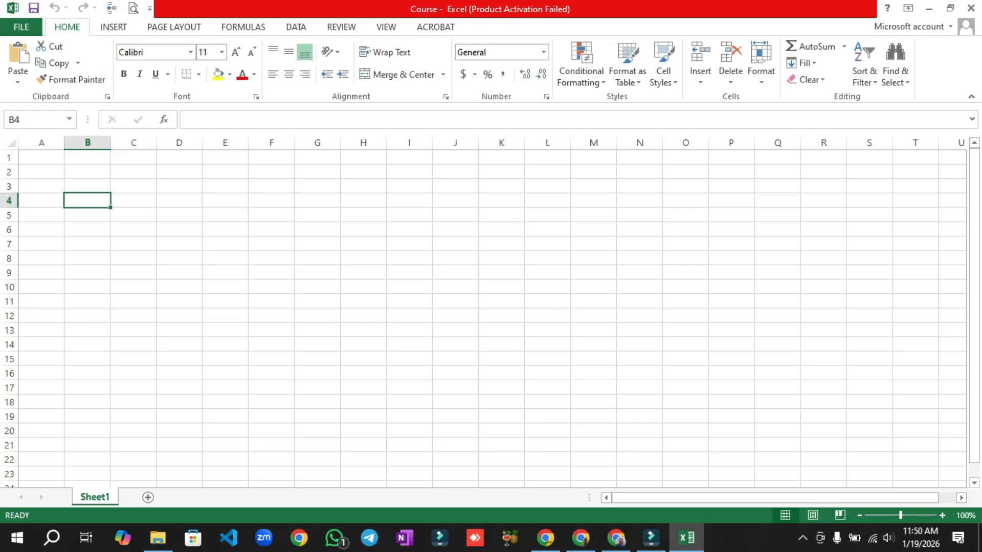
pyautogui.write('Sl')
pyautogui.press('Tab')
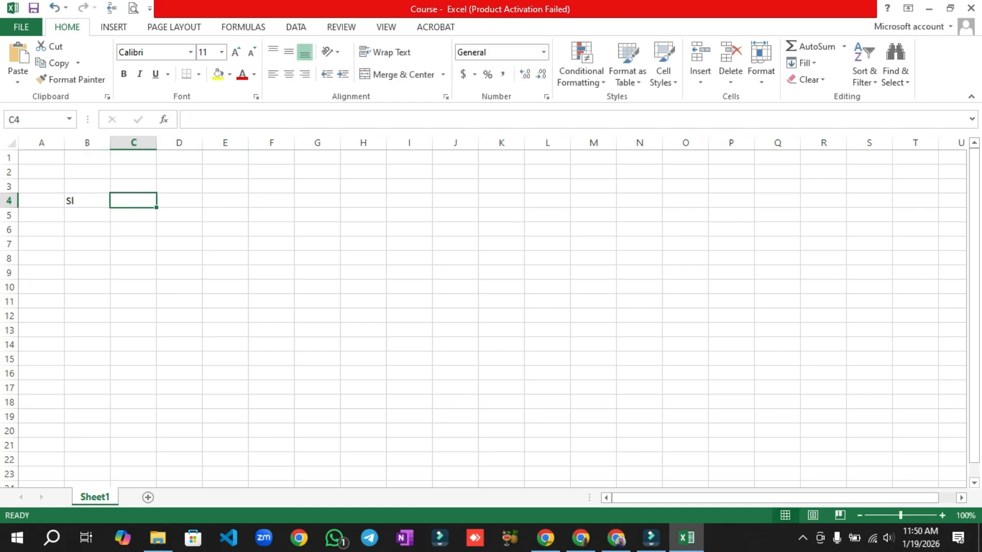
pyautogui.press('Left')
pyautogui.write('SL')
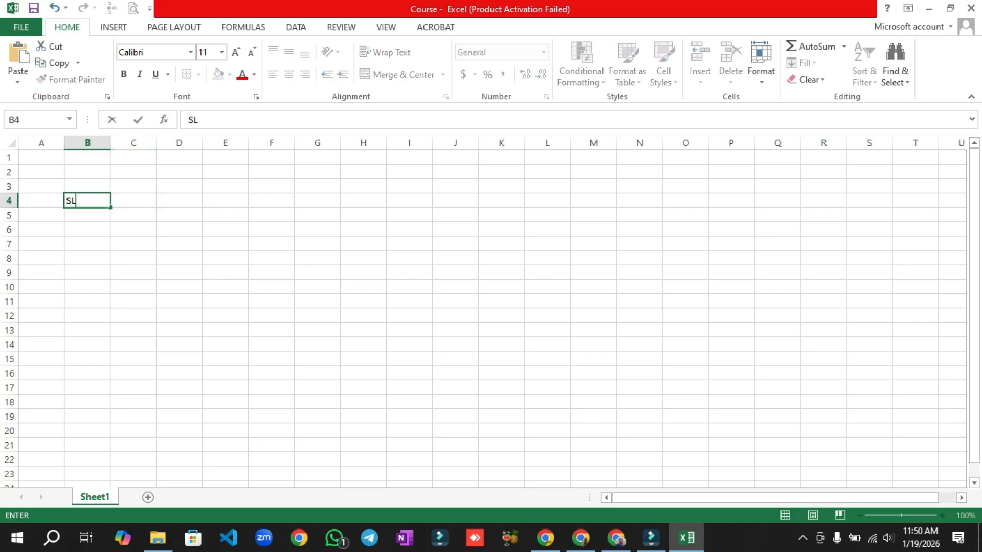
pyautogui.press('Tab')
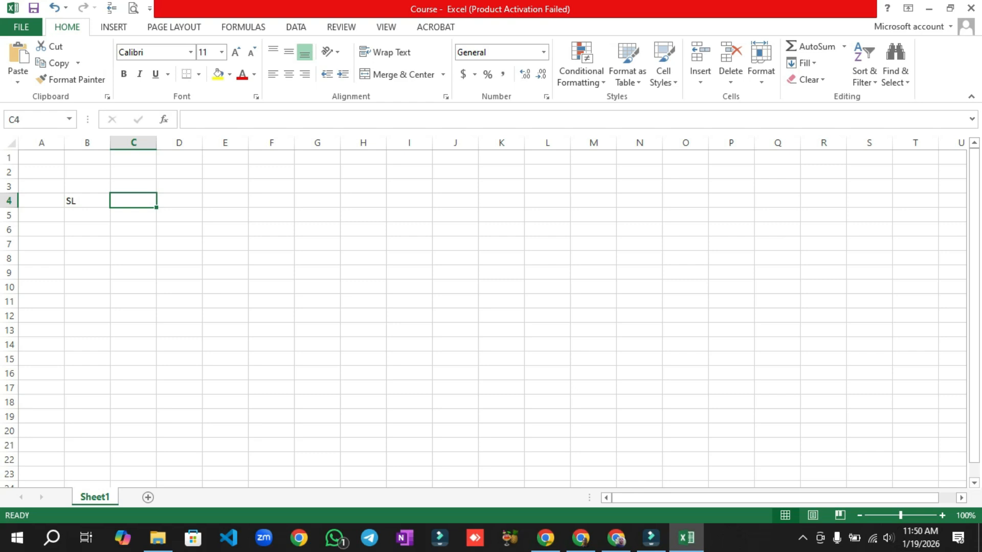
# - Enter the header Name of Product in C4 and widen column C so the text fits
pyautogui.write('Name of Product')
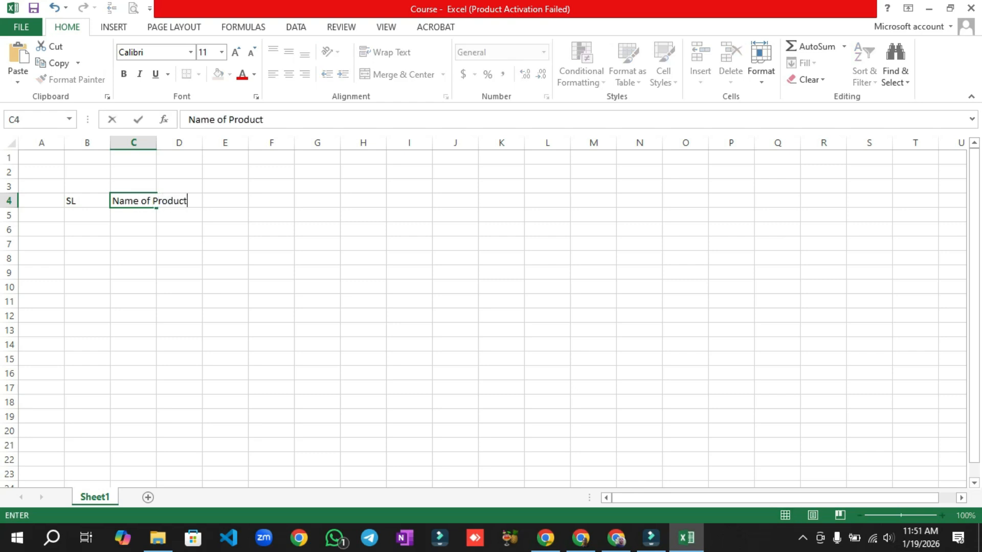
pyautogui.press('Tab')
pyautogui.moveTo(156, 142); pyautogui.dragTo(204, 143)
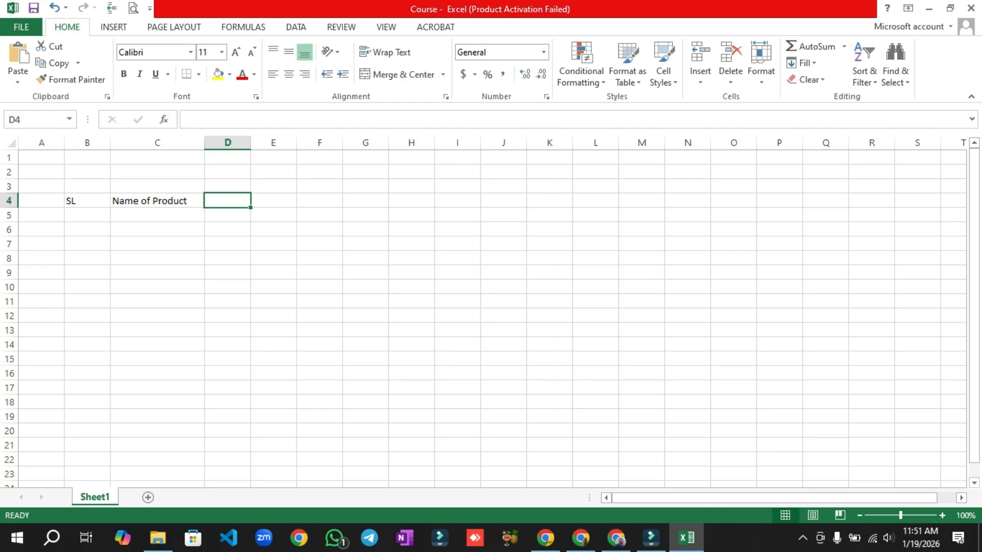
# - Enter the headers Quantity, Unit Cost and total Cost in cells D4, E4 and F4
pyautogui.write('Quantity')
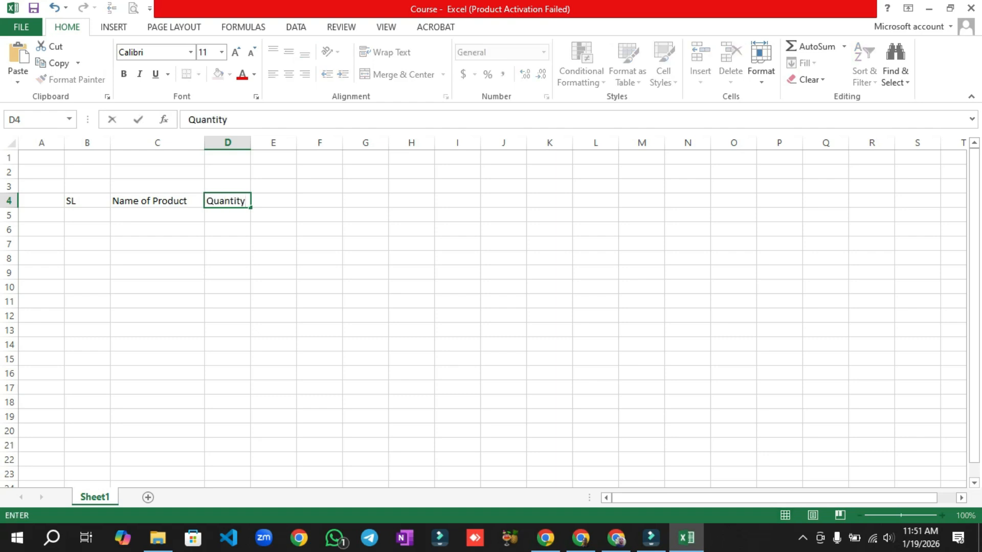
pyautogui.press('Tab')
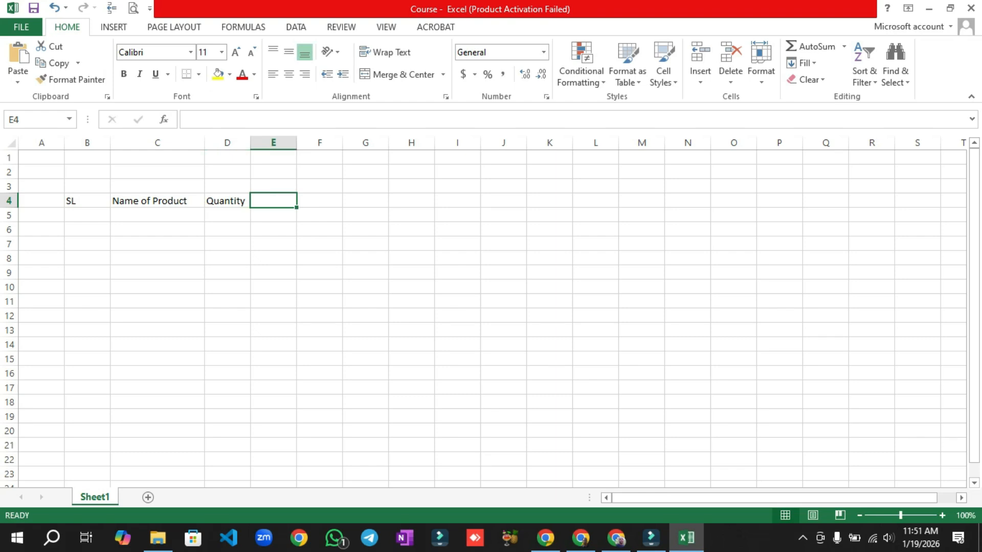
pyautogui.write('Uni')
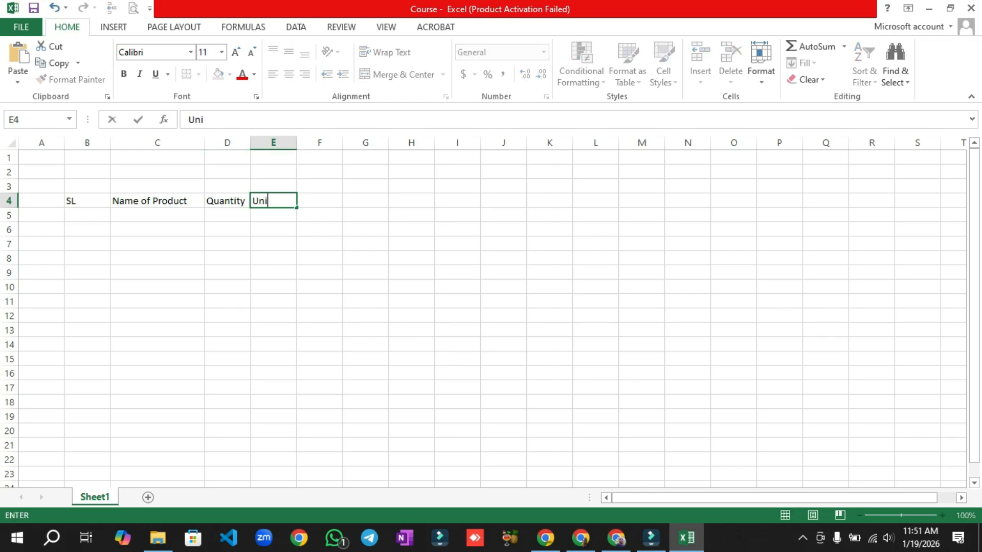
pyautogui.write('t Cost')
pyautogui.press('Tab')
pyautogui.write('total Cost')
pyautogui.click(320, 258)
# - Widen columns B, D and E, making the Unit Cost column the widest
pyautogui.moveTo(297, 144); pyautogui.dragTo(407, 143)
pyautogui.moveTo(251, 144); pyautogui.dragTo(288, 143)
pyautogui.moveTo(111, 143); pyautogui.dragTo(128, 144)
pyautogui.click(264, 259)
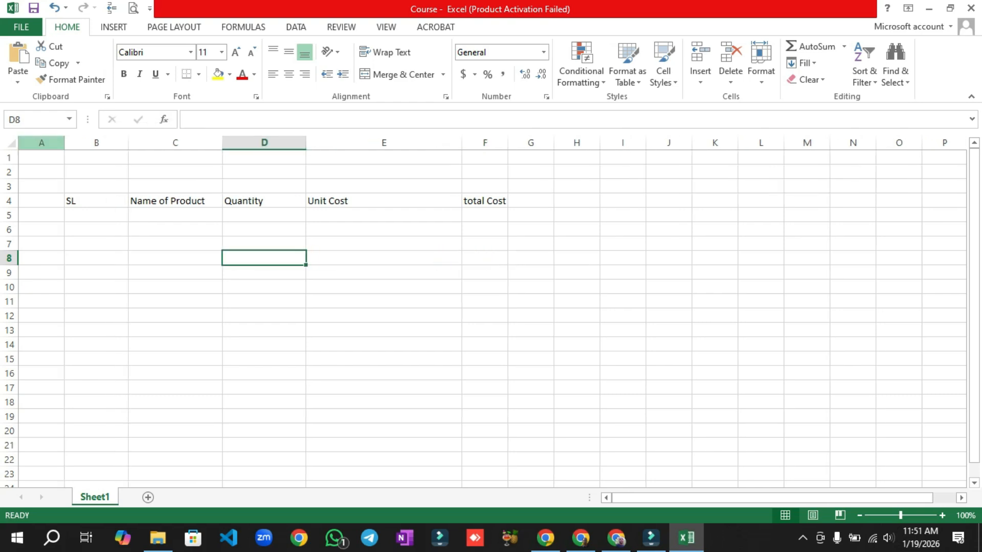
# - Set the font size of the whole worksheet to 16
pyautogui.click(10, 143)
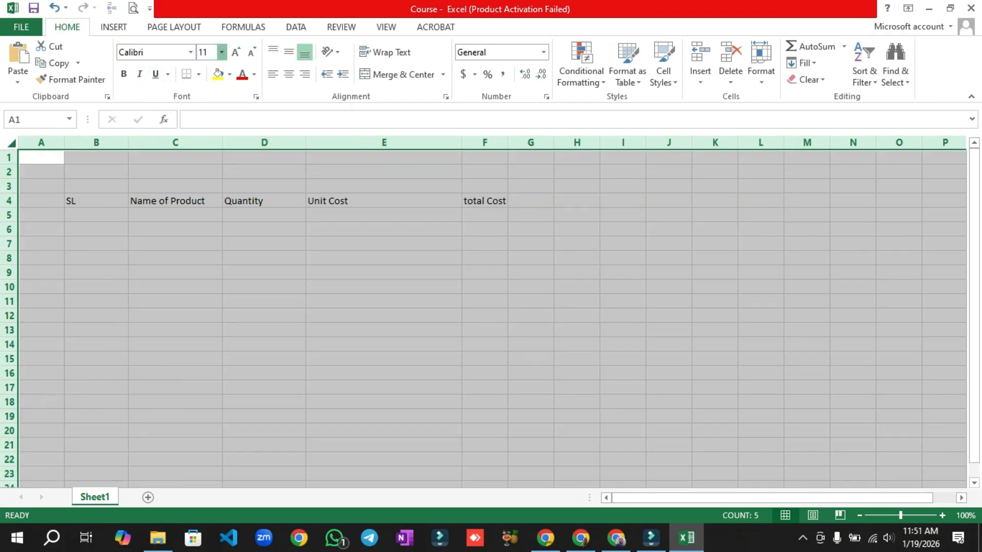
pyautogui.click(222, 52)
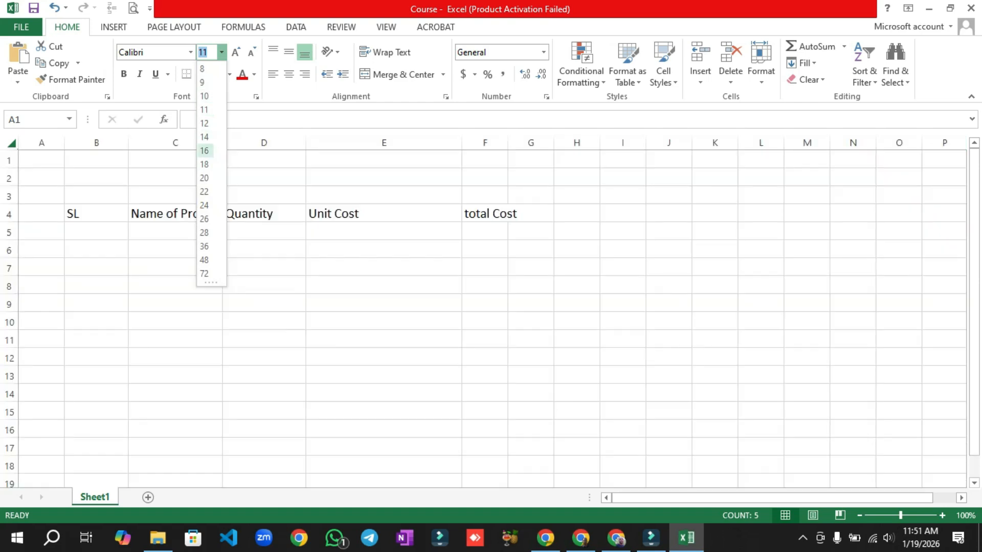
pyautogui.click(204, 153)
pyautogui.click(485, 381)
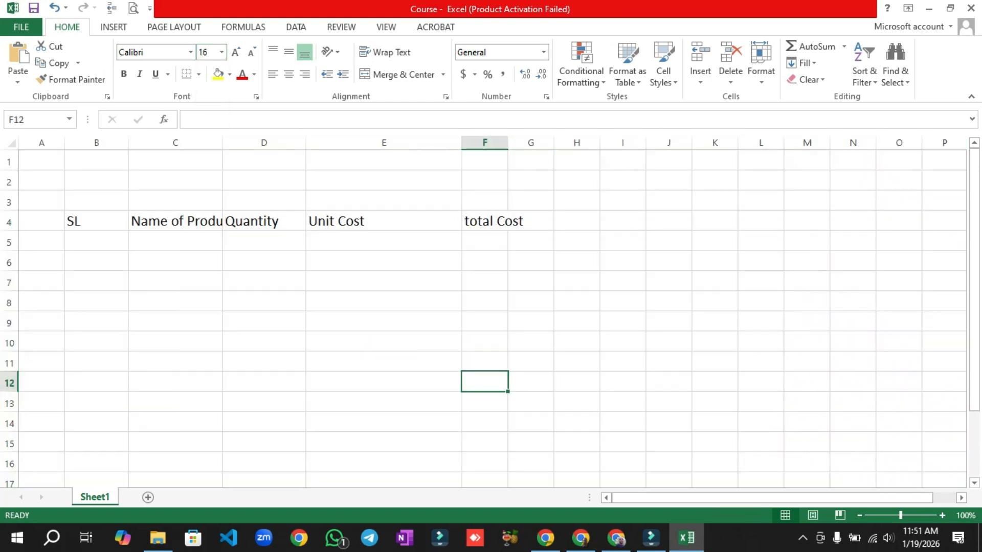
# - Autofit the widths of the total Cost and Name of Product columns to their headers
pyautogui.click(96, 221)
pyautogui.click(264, 263)
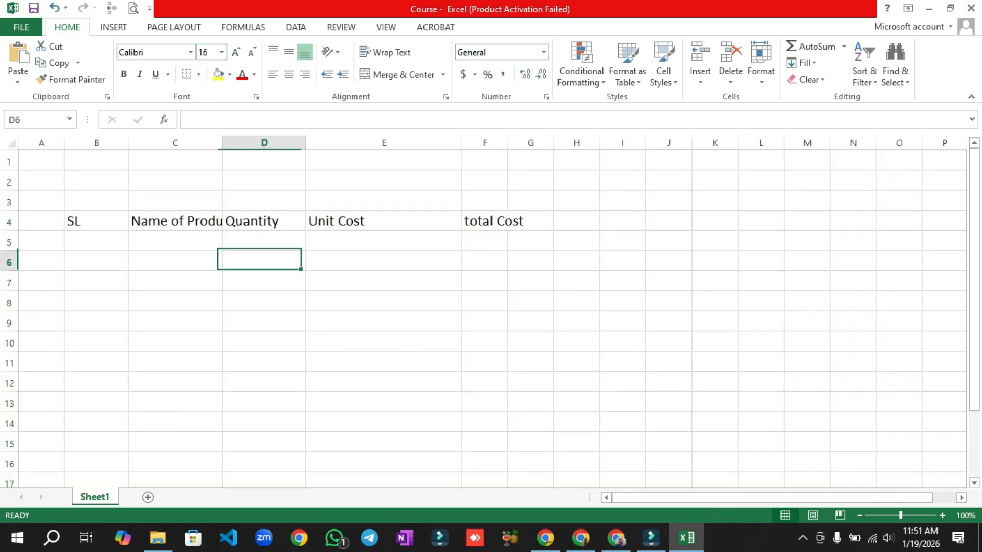
pyautogui.click(384, 221)
pyautogui.click(82, 221)
pyautogui.click(506, 221)
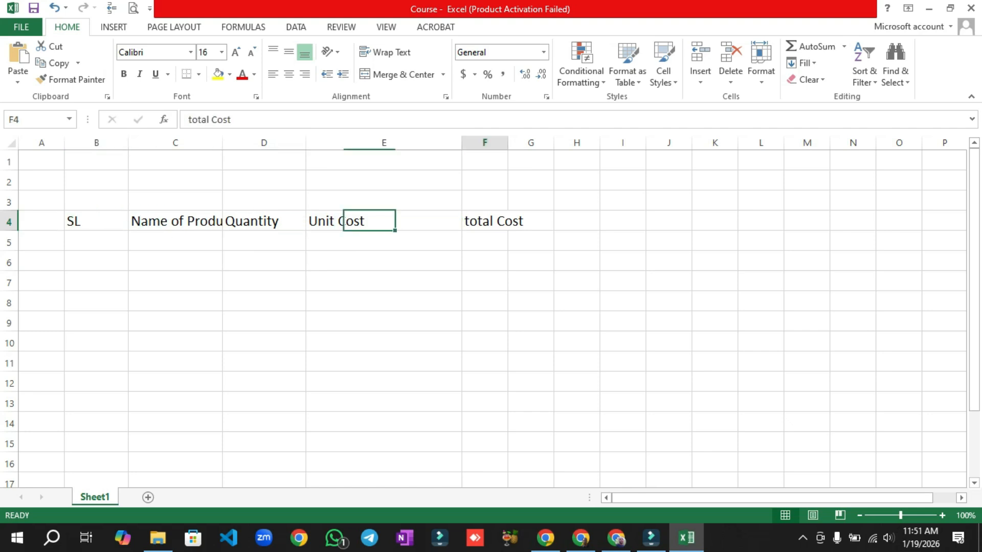
pyautogui.doubleClick(508, 143)
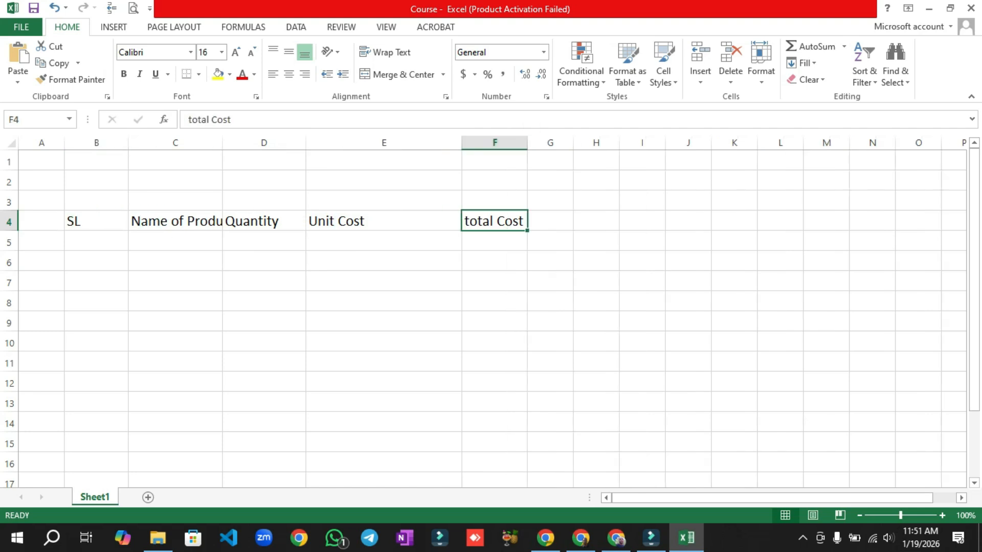
pyautogui.doubleClick(223, 143)
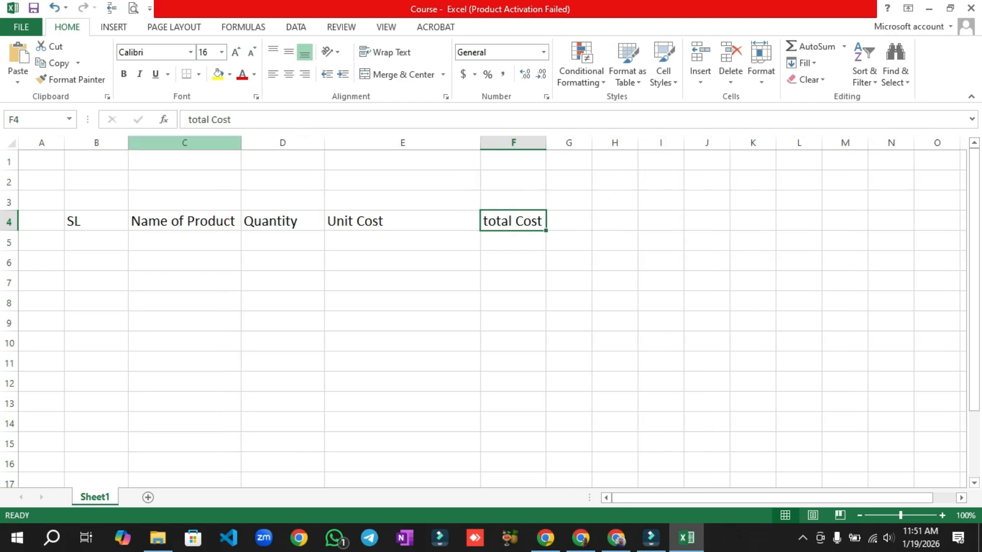
pyautogui.click(402, 322)
# - Fill row 5 with SL 1, product Landry Soap, quantity 20 and unit cost 50
pyautogui.click(96, 241)
pyautogui.write('1')
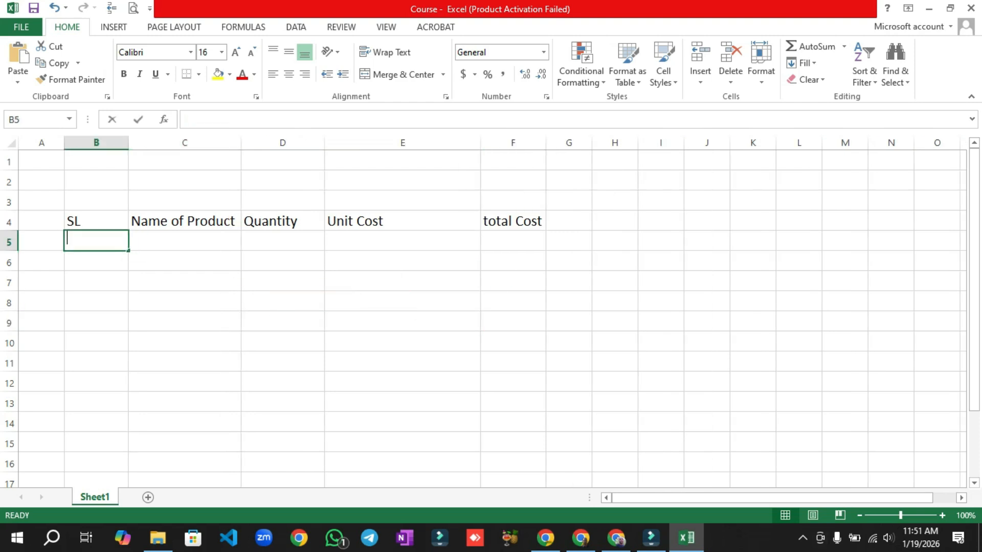
pyautogui.press('Tab')
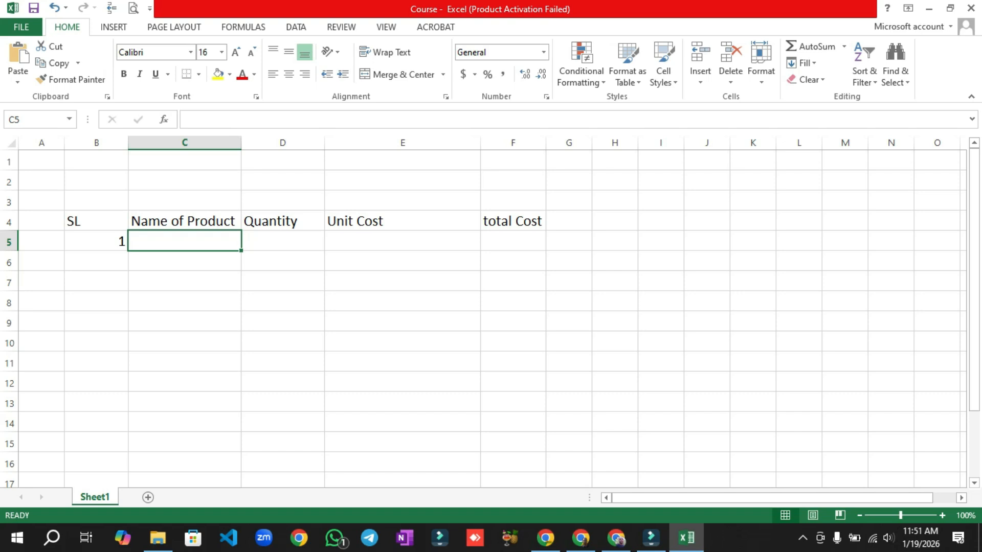
pyautogui.write('Landry ')
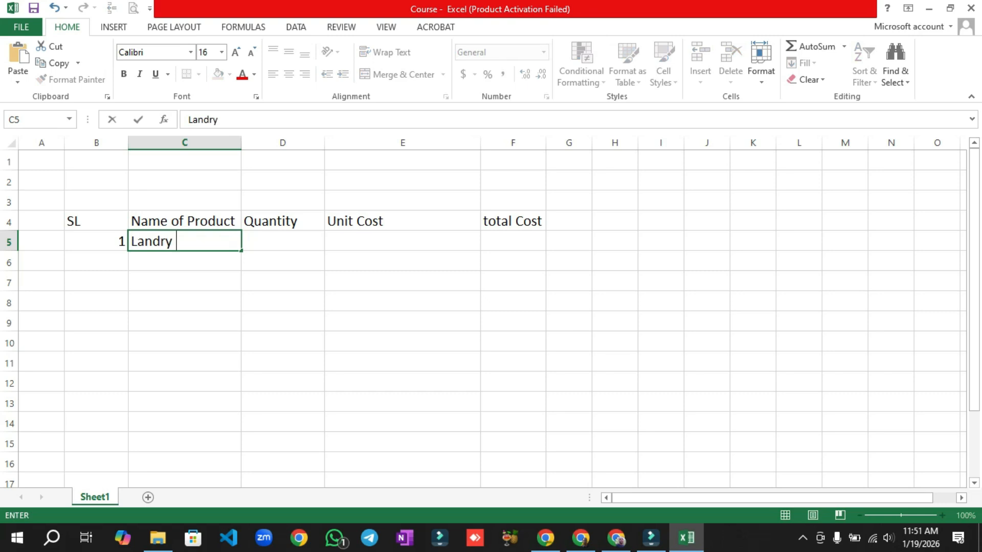
pyautogui.write('Soap')
pyautogui.press('Tab')
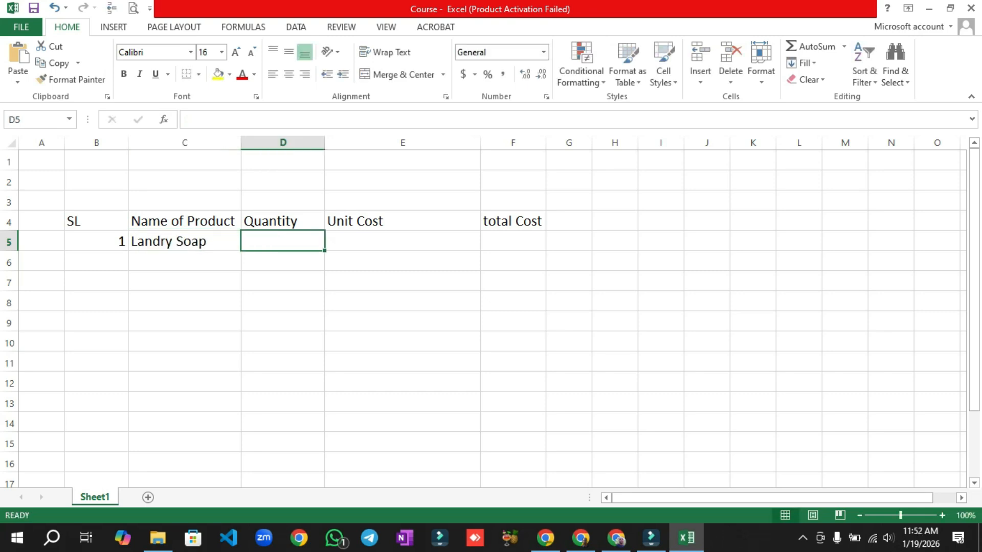
pyautogui.write('20')
pyautogui.press('Tab')
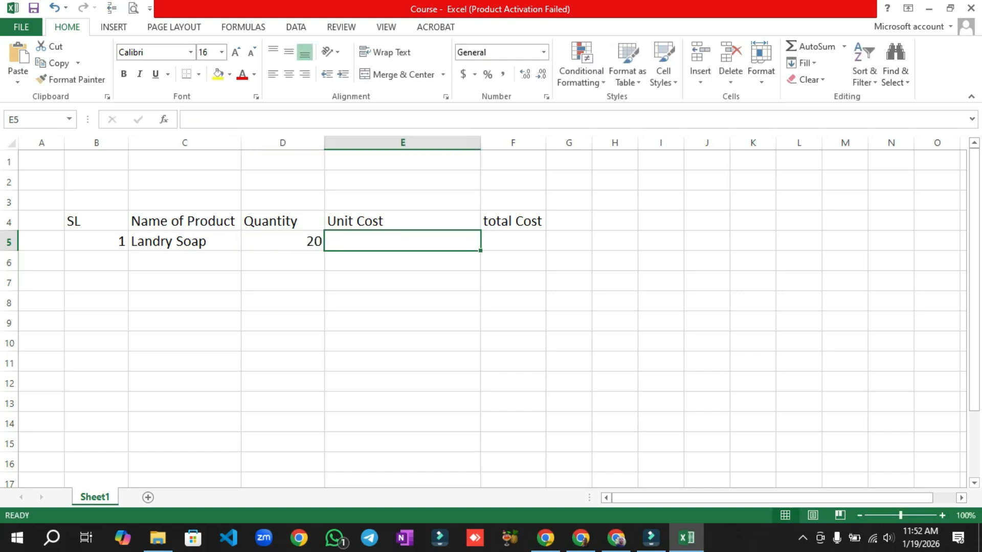
pyautogui.write('50')
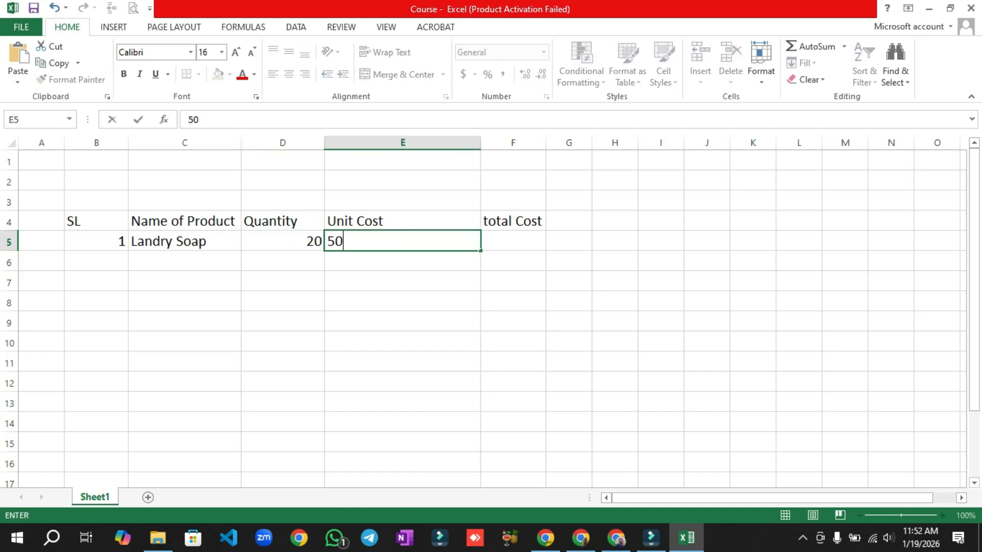
pyautogui.press('Tab')
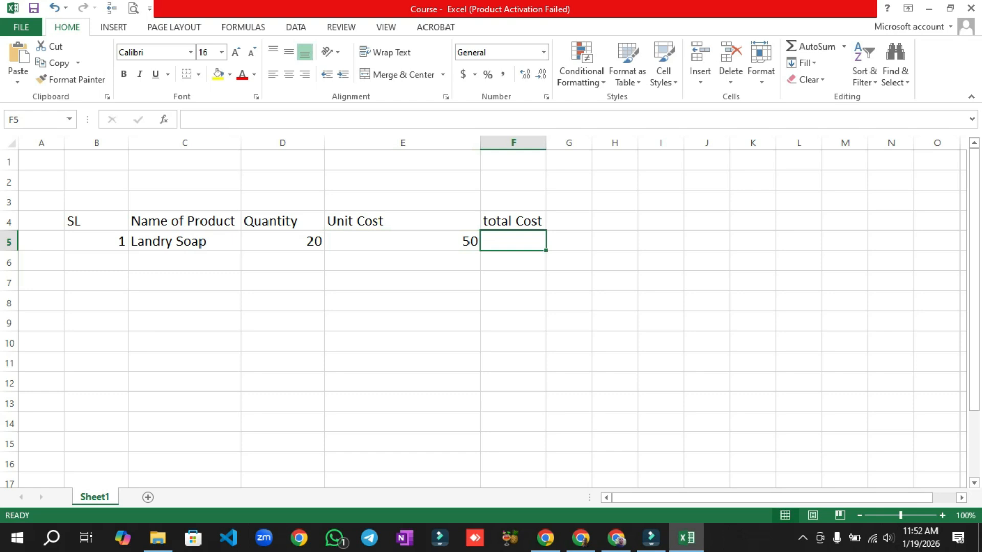
# - Fill row 6 with SL 2, product Veem Soap, quantity 50 and unit cost 50
pyautogui.click(513, 261)
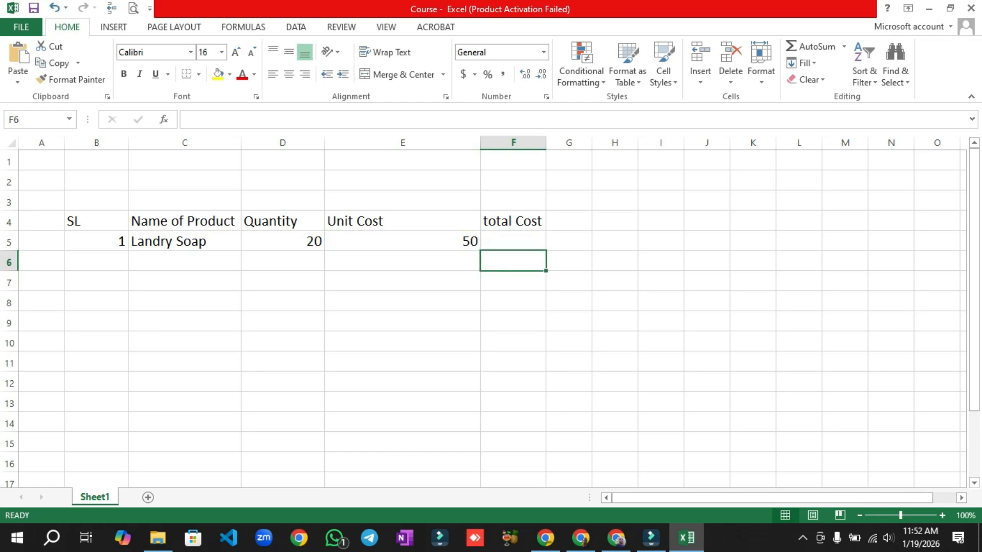
pyautogui.click(402, 261)
pyautogui.press('Left')
pyautogui.press('Left')
pyautogui.press('Left')
pyautogui.write('2')
pyautogui.press('Tab')
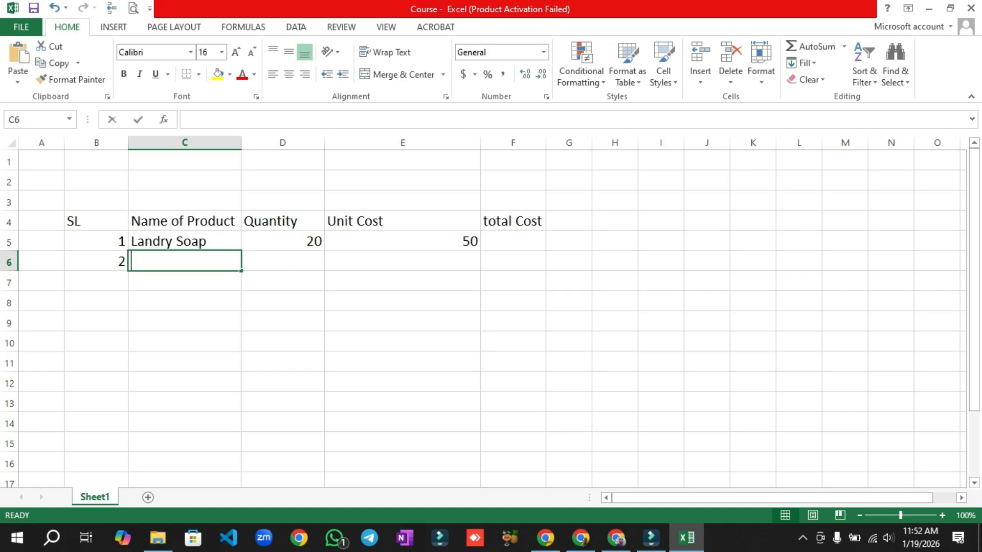
pyautogui.write('Veem')
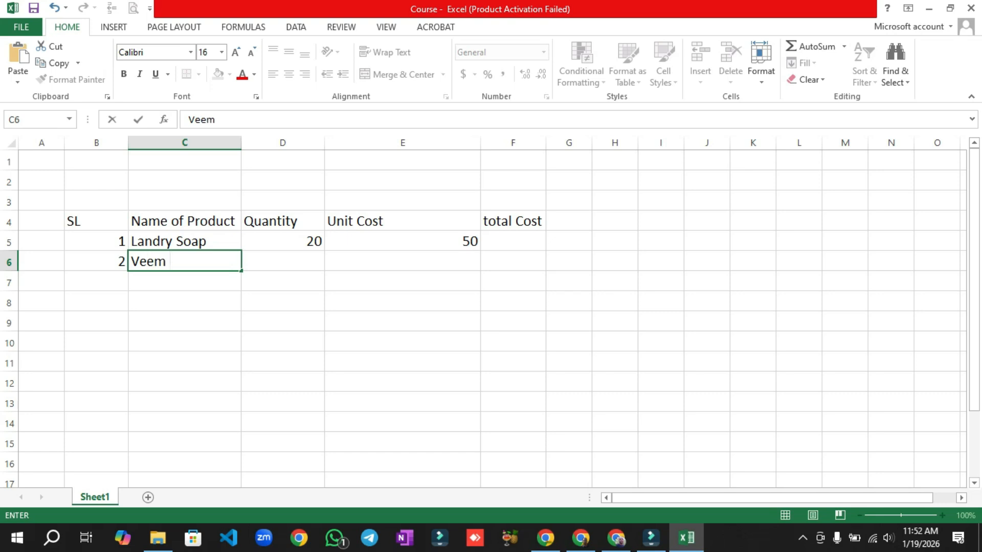
pyautogui.write(' Soap')
pyautogui.press('Tab')
pyautogui.write('50')
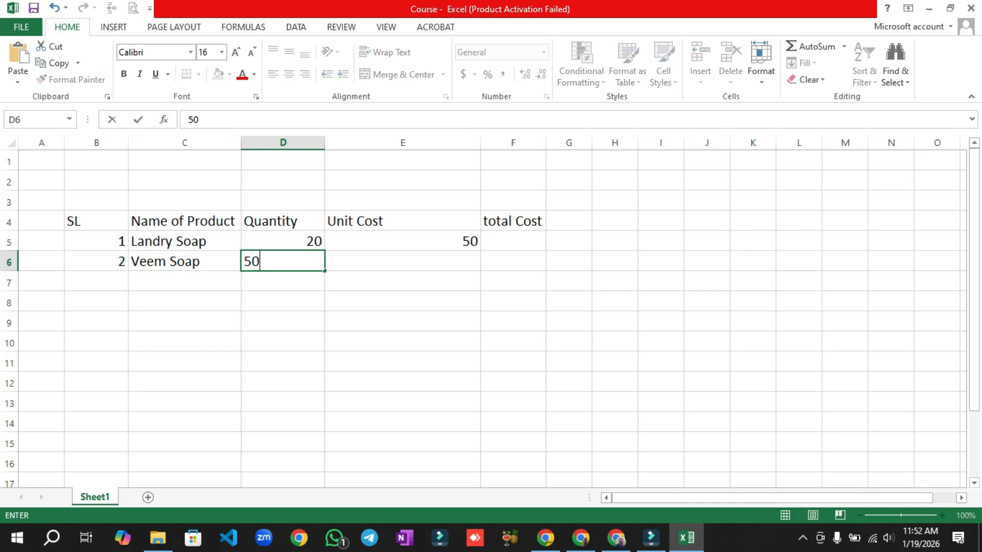
pyautogui.press('Tab')
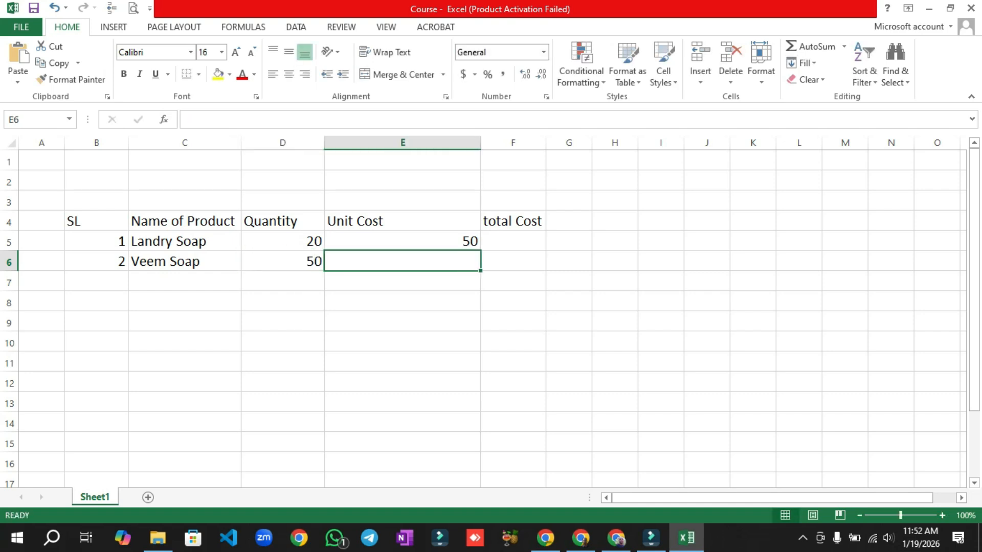
pyautogui.write('50')
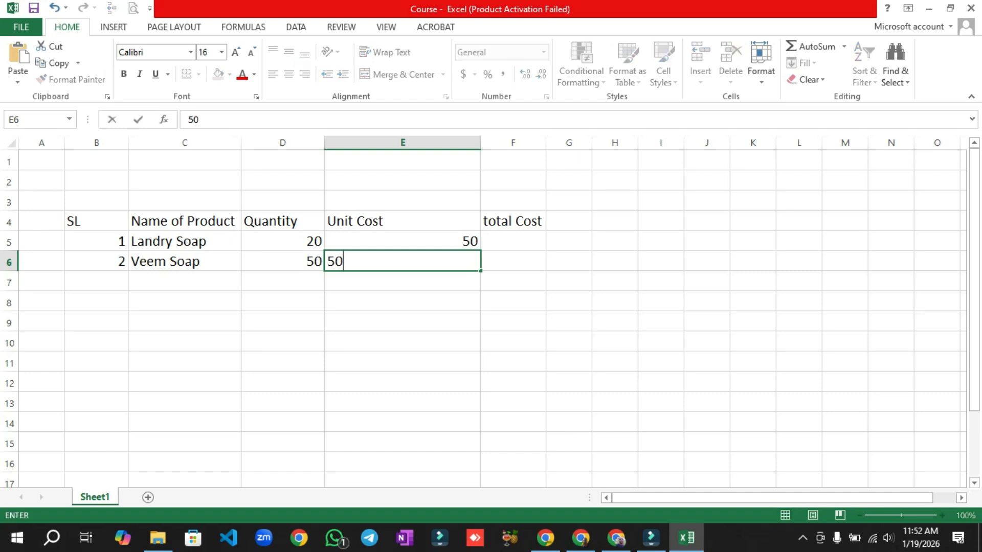
pyautogui.press('Return')
# - Fill row 7 with SL 3, product Detergent, quantity 100 and unit cost 120
pyautogui.press('Left')
pyautogui.press('Left')
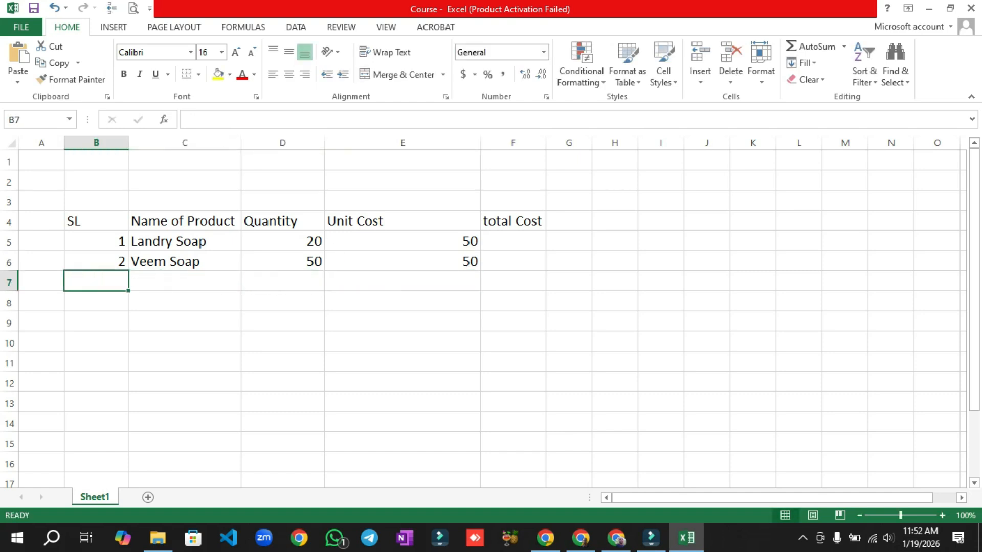
pyautogui.write('3')
pyautogui.press('Tab')
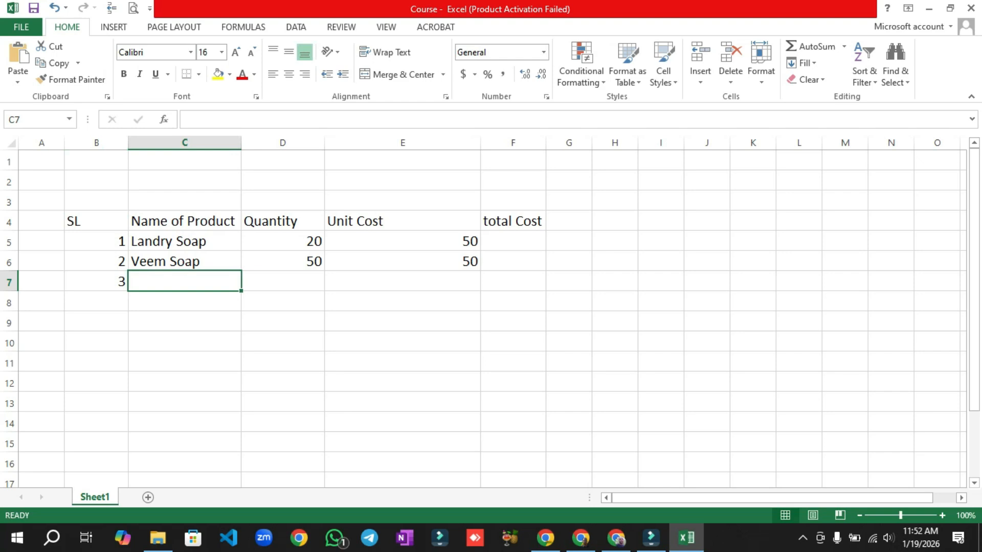
pyautogui.write('D')
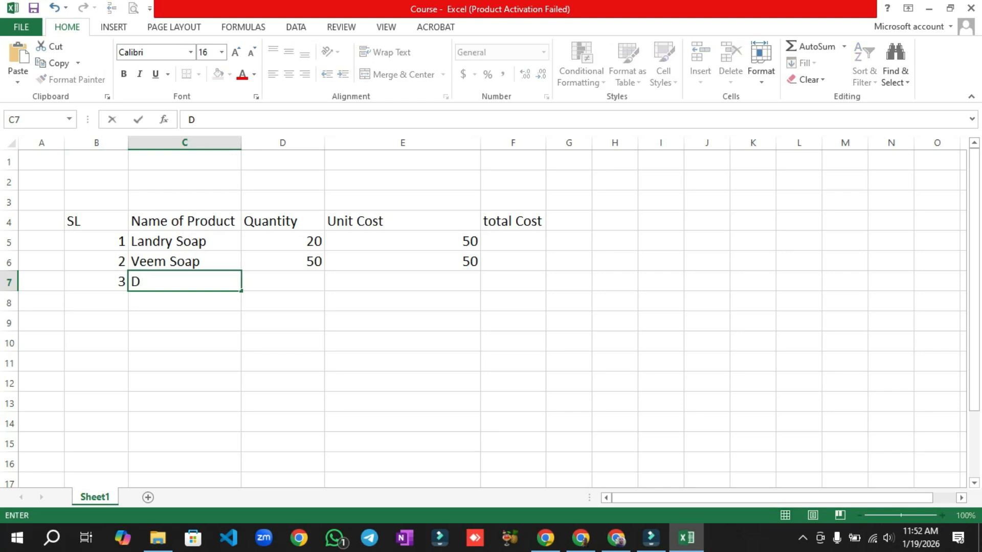
pyautogui.write('etergent')
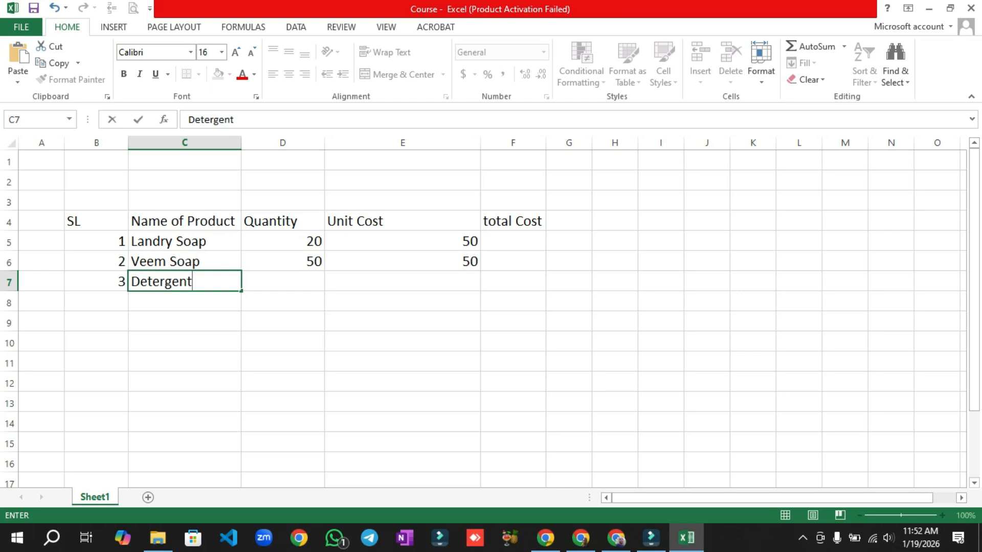
pyautogui.press('Tab')
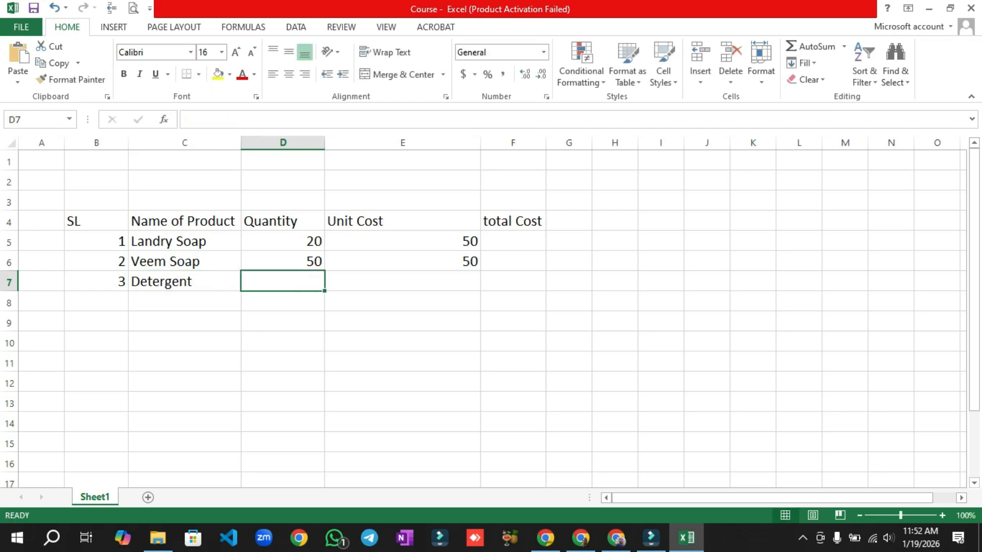
pyautogui.write('100')
pyautogui.press('Tab')
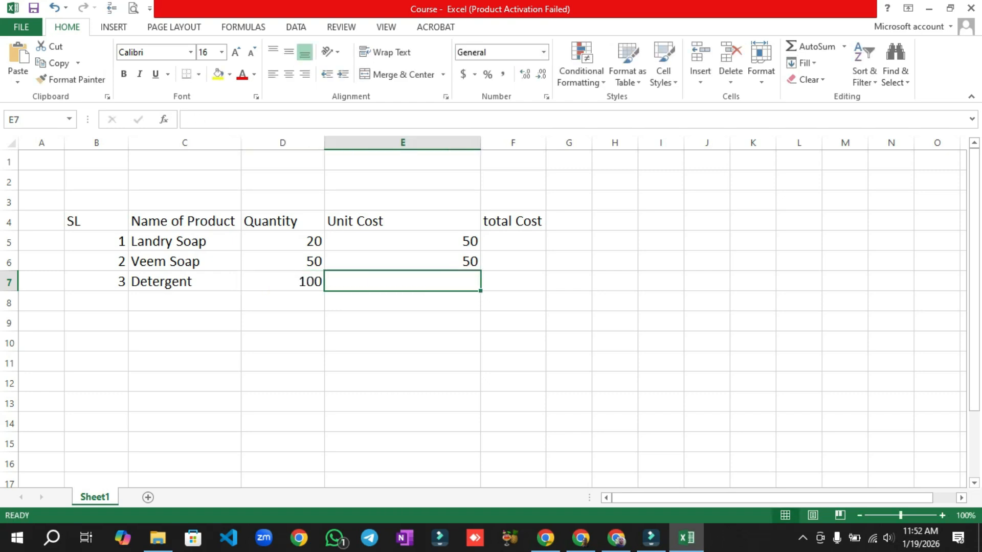
pyautogui.write('120')
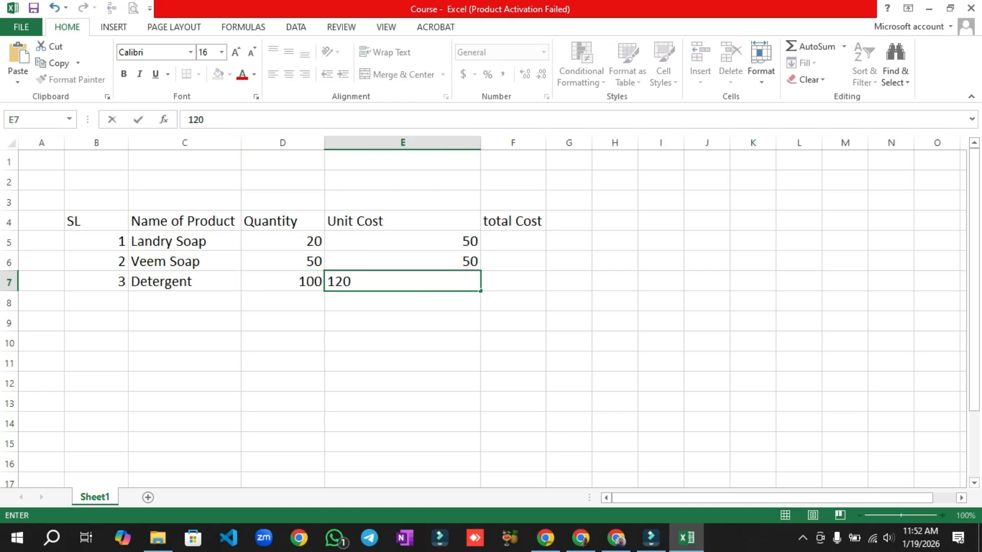
pyautogui.press('Tab')
# - Fill row 8 with SL 4, product washing Powder, quantity 80 and unit cost 150
pyautogui.press('Down')
pyautogui.press('Left')
pyautogui.press('Left')
pyautogui.press('Left')
pyautogui.press('Left')
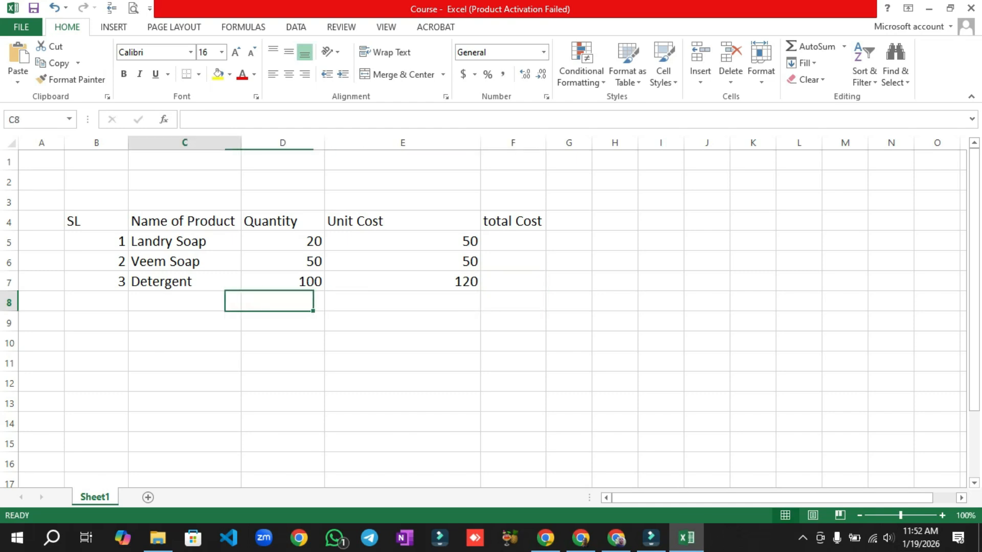
pyautogui.write('4')
pyautogui.press('Tab')
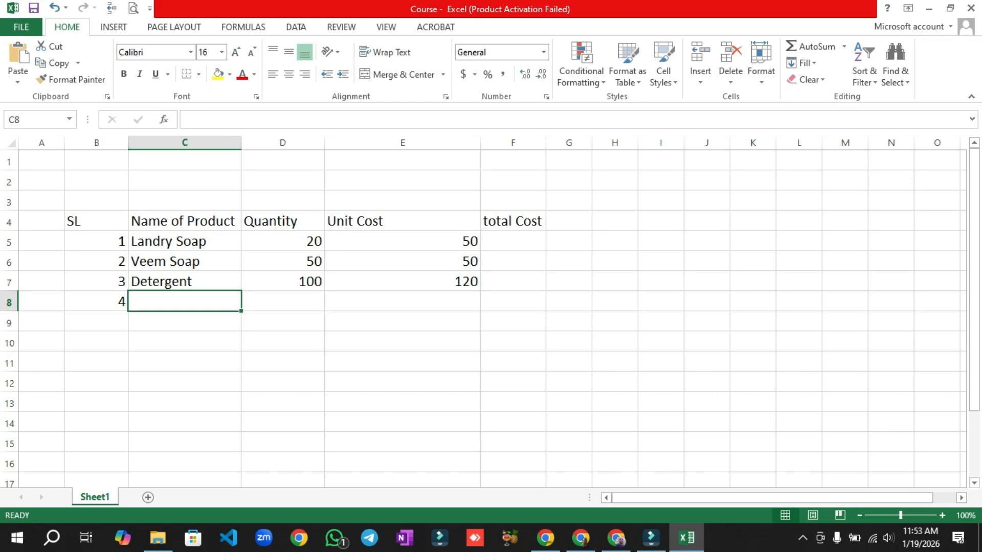
pyautogui.write('washing Powder')
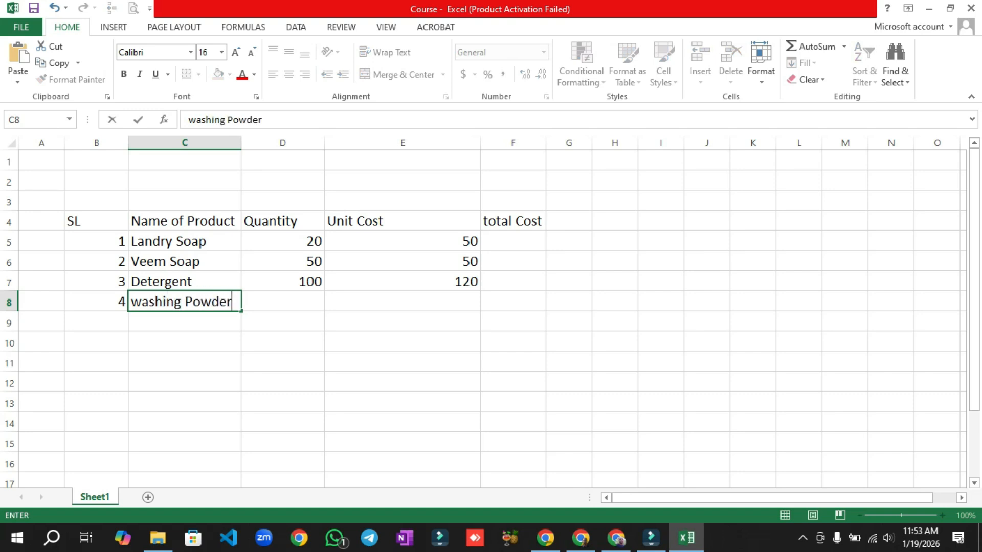
pyautogui.press('Tab')
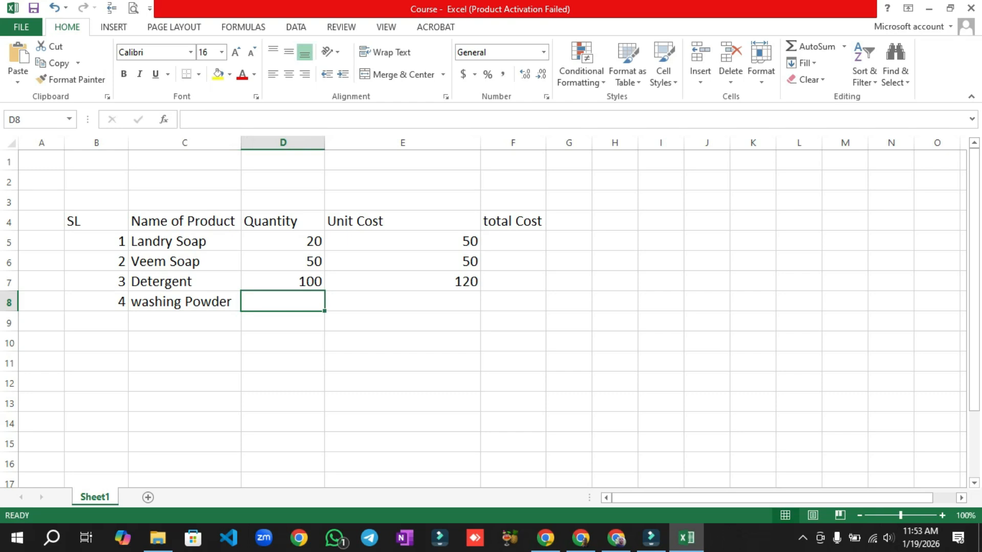
pyautogui.write('9')
pyautogui.press('BackSpace')
pyautogui.write('80')
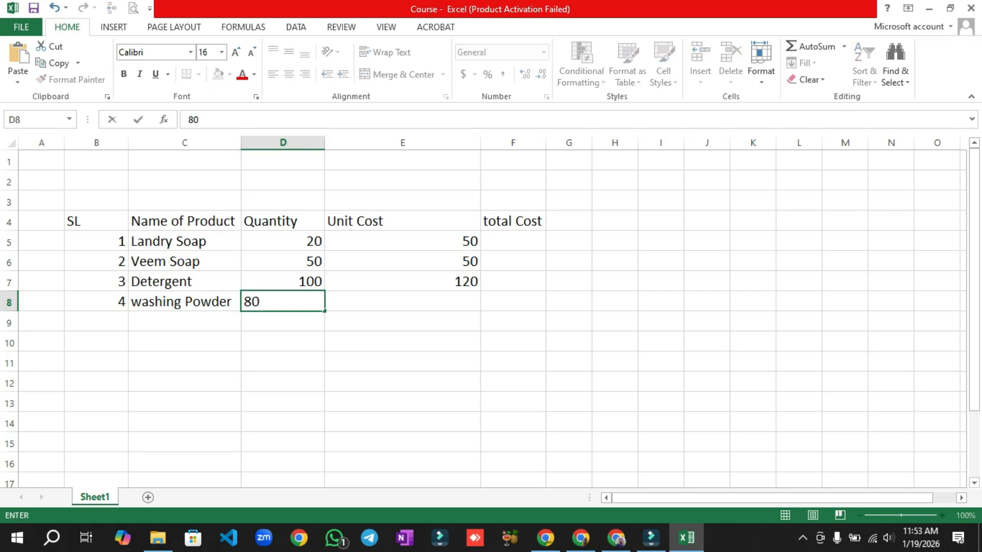
pyautogui.press('Tab')
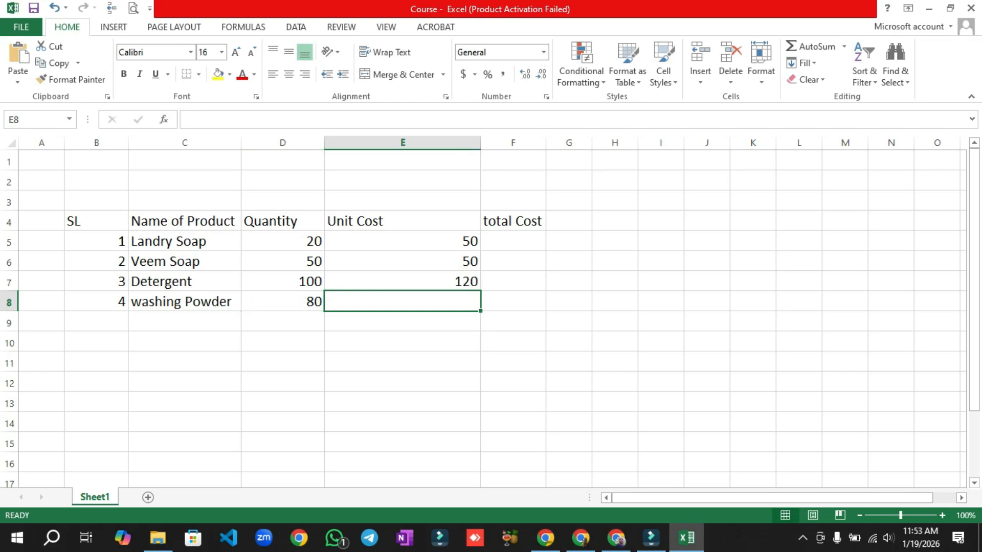
pyautogui.write('150')
pyautogui.press('Return')
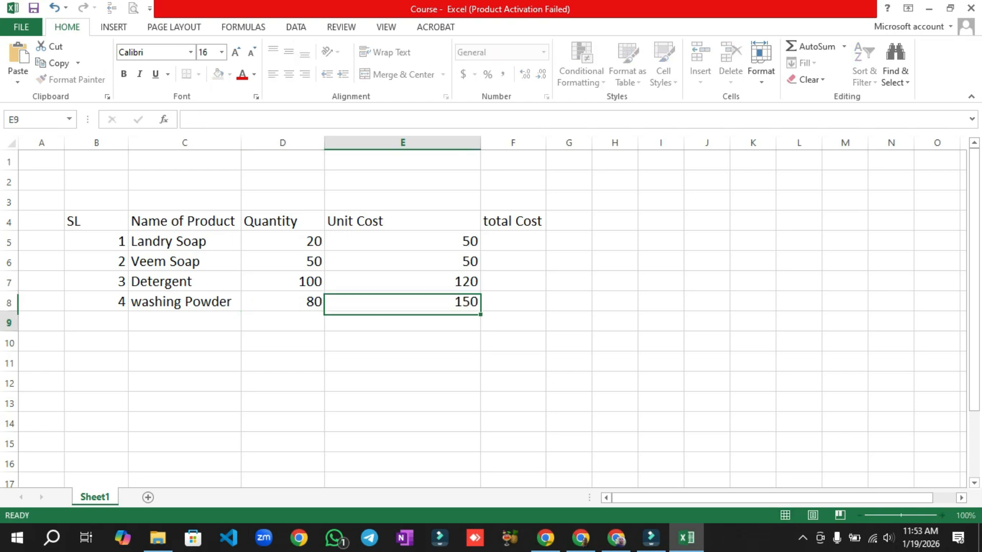
# - Fill row 9 with SL 5, product Lux Soap, quantity 100 and unit cost 45
pyautogui.press('Left')
pyautogui.press('Left')
pyautogui.press('Left')
pyautogui.write('5')
pyautogui.press('Tab')
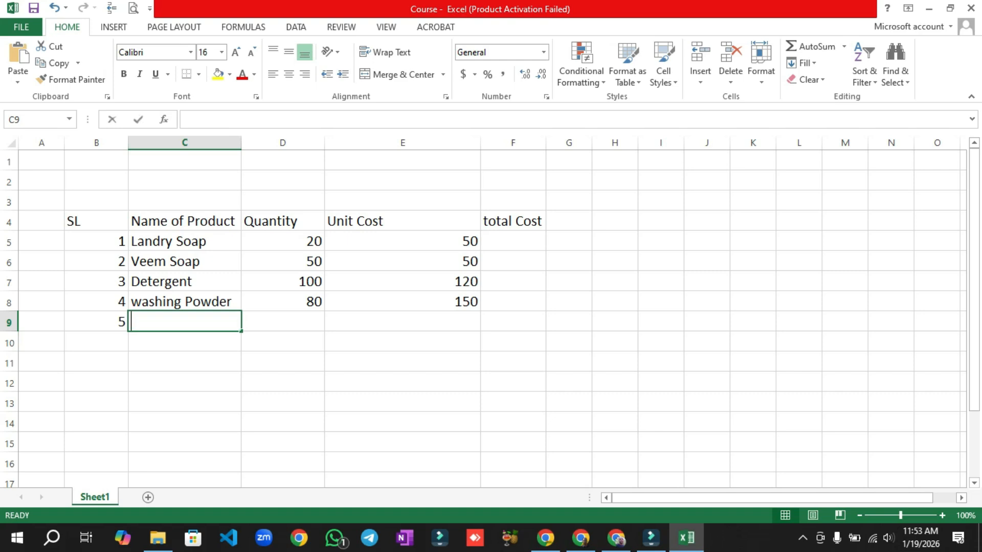
pyautogui.write('Lux Soap')
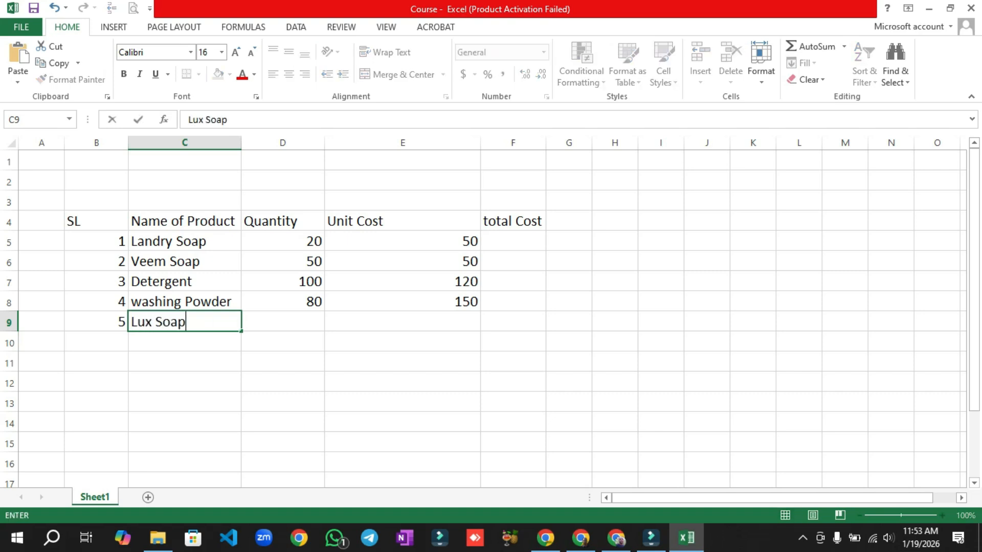
pyautogui.press('Tab')
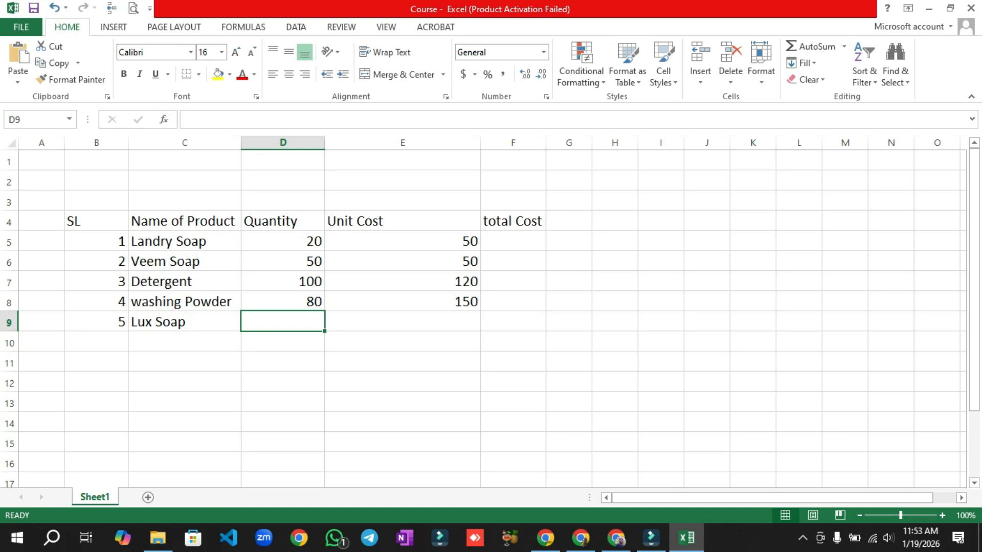
pyautogui.write('100')
pyautogui.press('Tab')
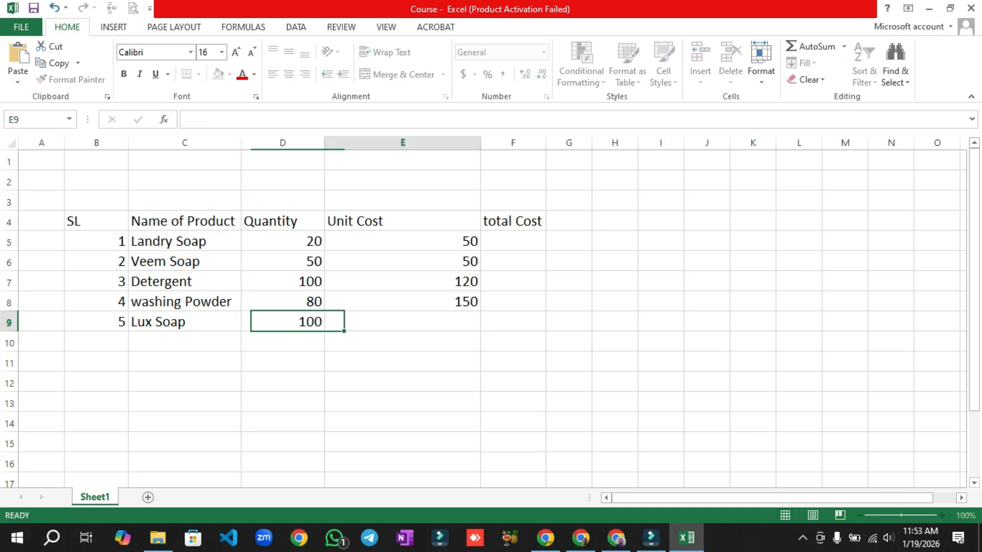
pyautogui.write('45')
pyautogui.press('Return')
pyautogui.press('Down')
pyautogui.press('Down')
pyautogui.press('Down')
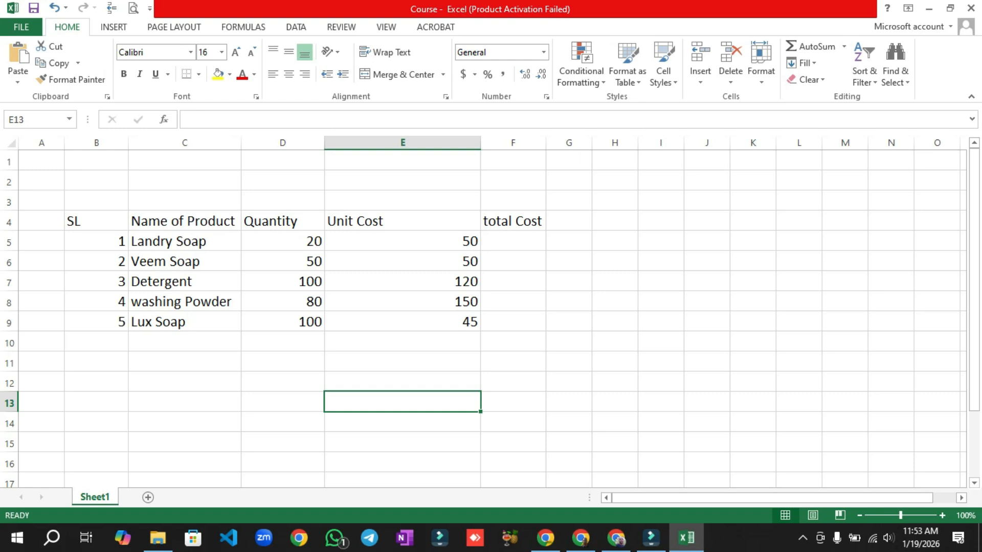
# - Narrow the Unit Cost column so it is only slightly wider than its header text
pyautogui.moveTo(480, 143); pyautogui.dragTo(396, 143)
pyautogui.click(360, 242)
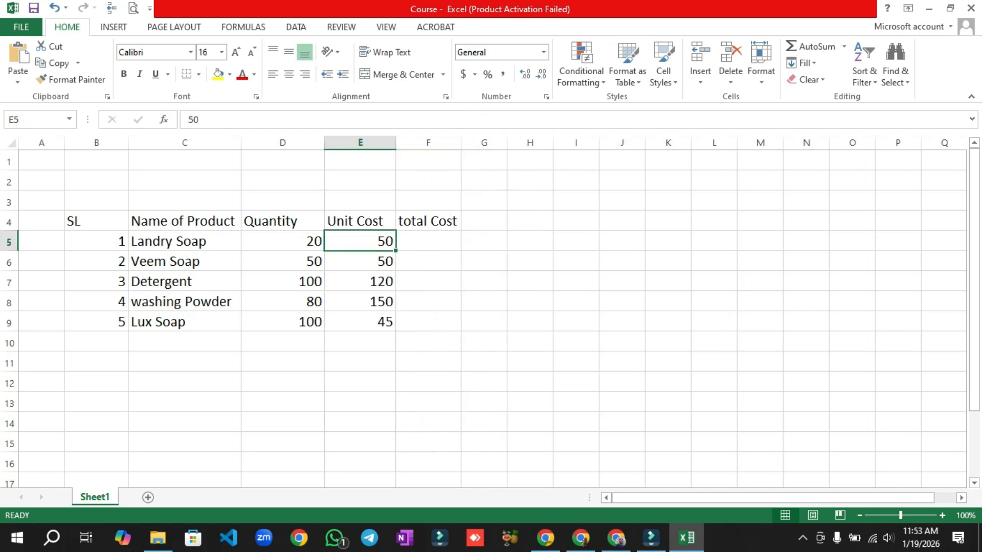
pyautogui.click(283, 241)
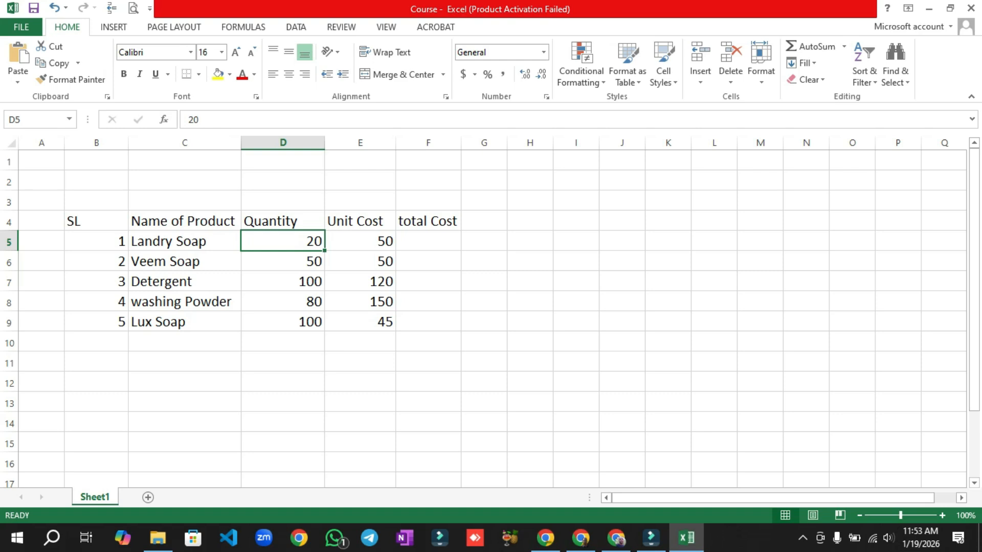
# - Enter the formula =D5*E5 in F5 to calculate Landry Soap's total cost from quantity and unit cost
pyautogui.click(429, 241)
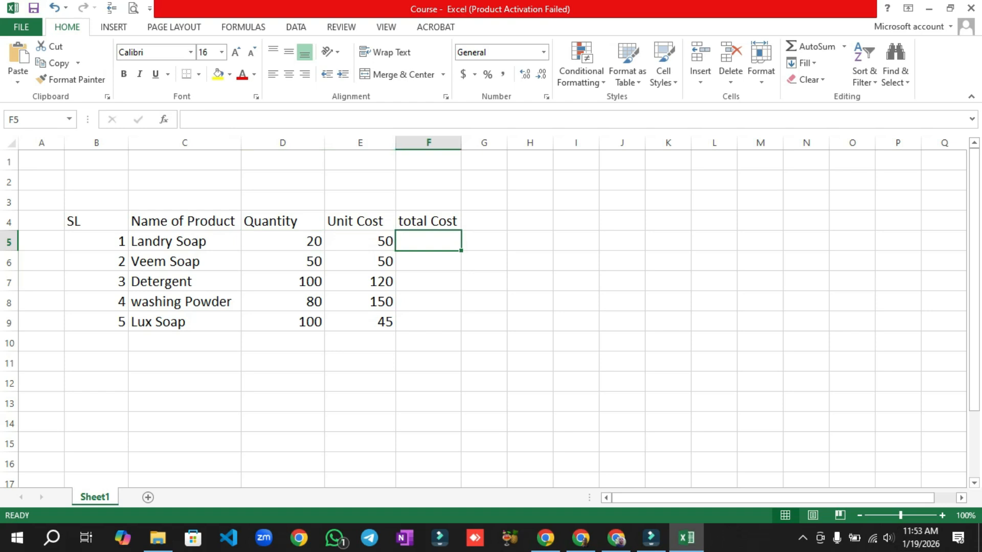
pyautogui.press('Left')
pyautogui.press('Right')
pyautogui.write('=')
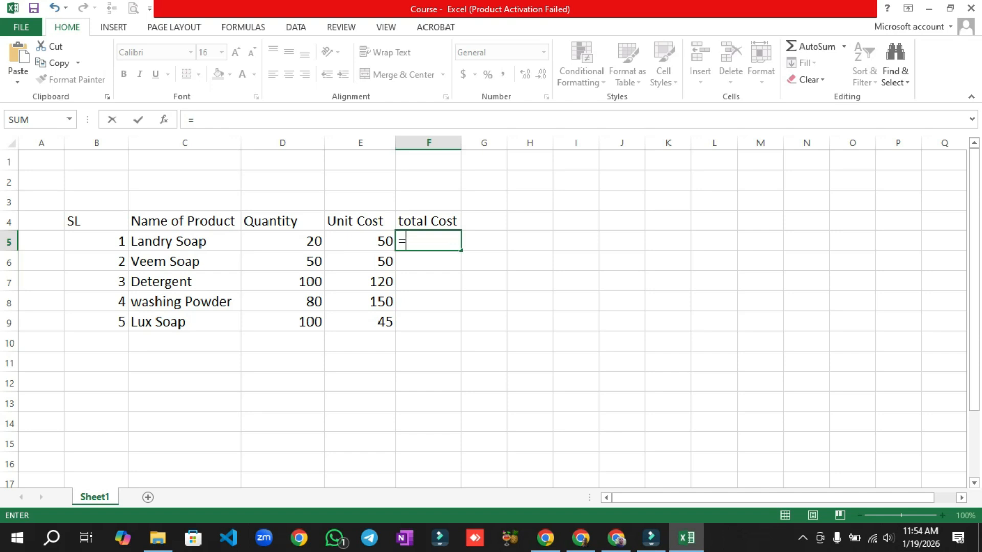
pyautogui.click(282, 241)
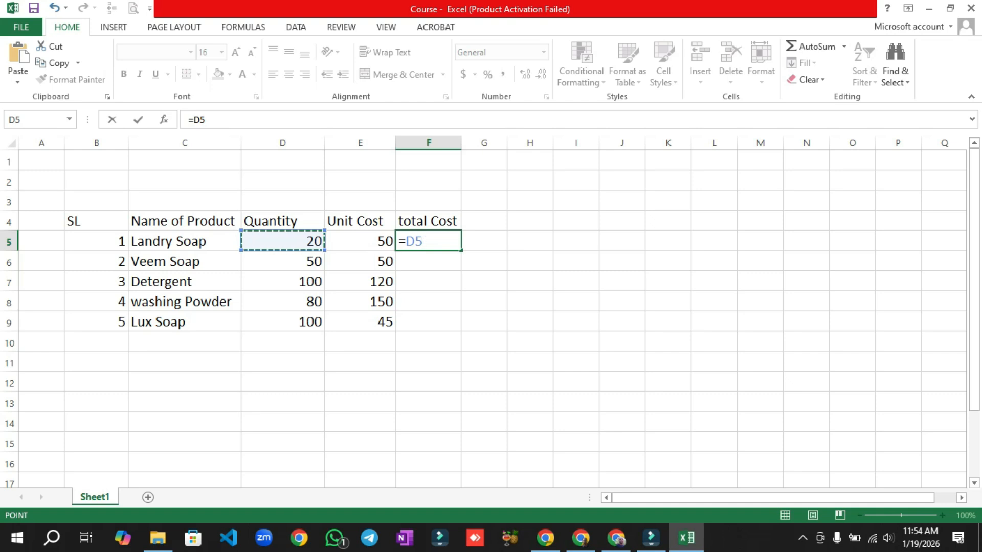
pyautogui.write('*')
pyautogui.press('Left')
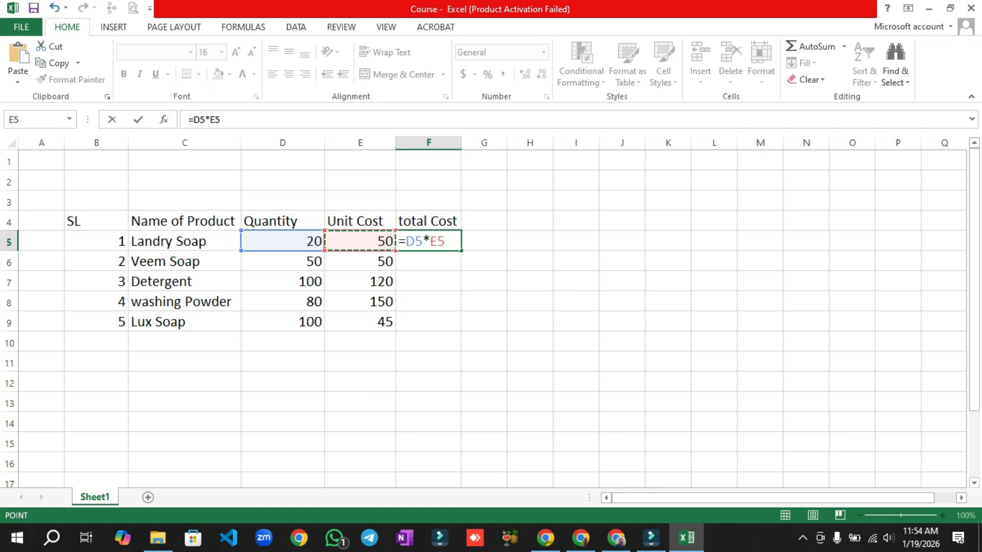
pyautogui.press('Return')
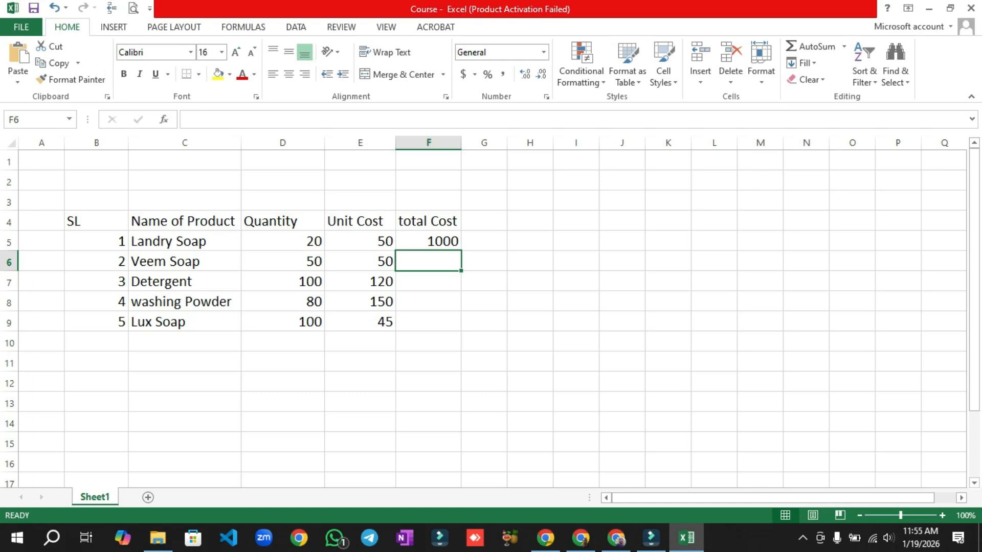
pyautogui.click(429, 242)
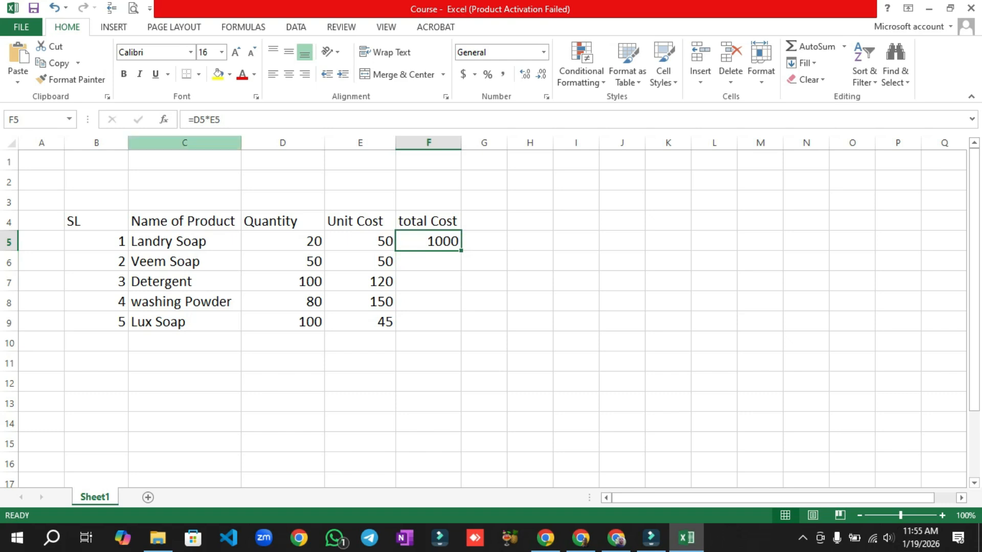
pyautogui.moveTo(42, 201); pyautogui.dragTo(537, 343)
pyautogui.click(429, 423)
pyautogui.moveTo(96, 221); pyautogui.dragTo(430, 322)
pyautogui.click(530, 322)
# - Copy the total cost formula from F5 down through F9 to cover the remaining products
pyautogui.click(429, 241)
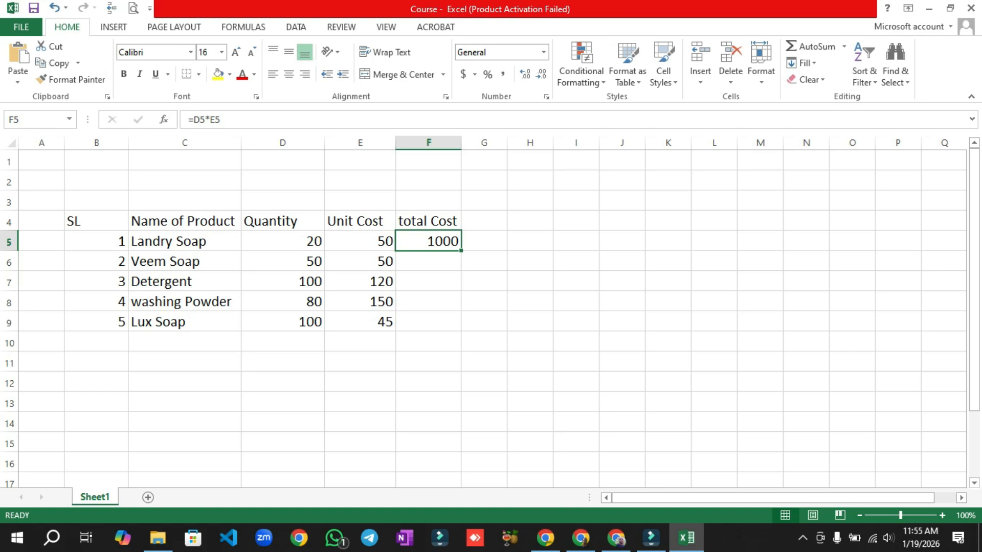
pyautogui.moveTo(461, 250); pyautogui.dragTo(460, 325)
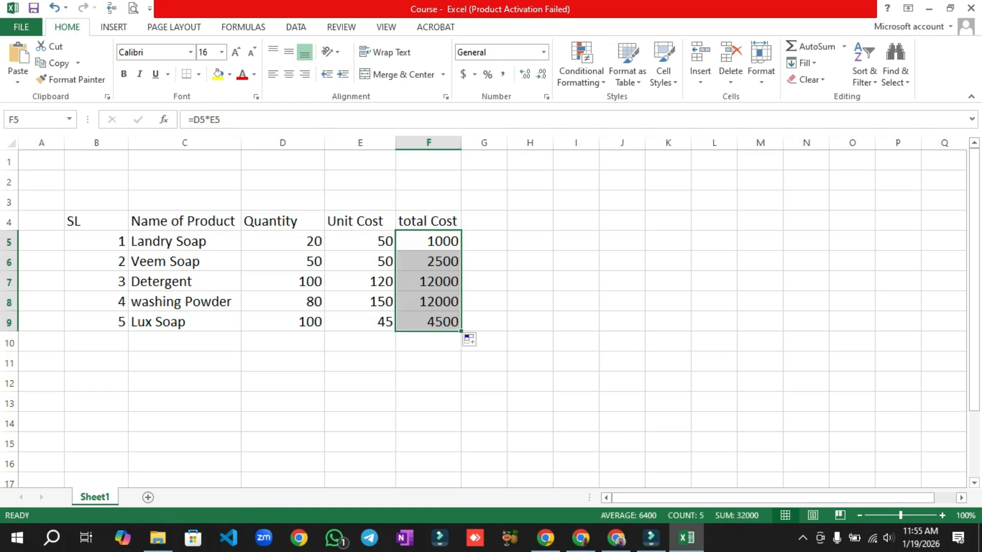
pyautogui.click(530, 382)
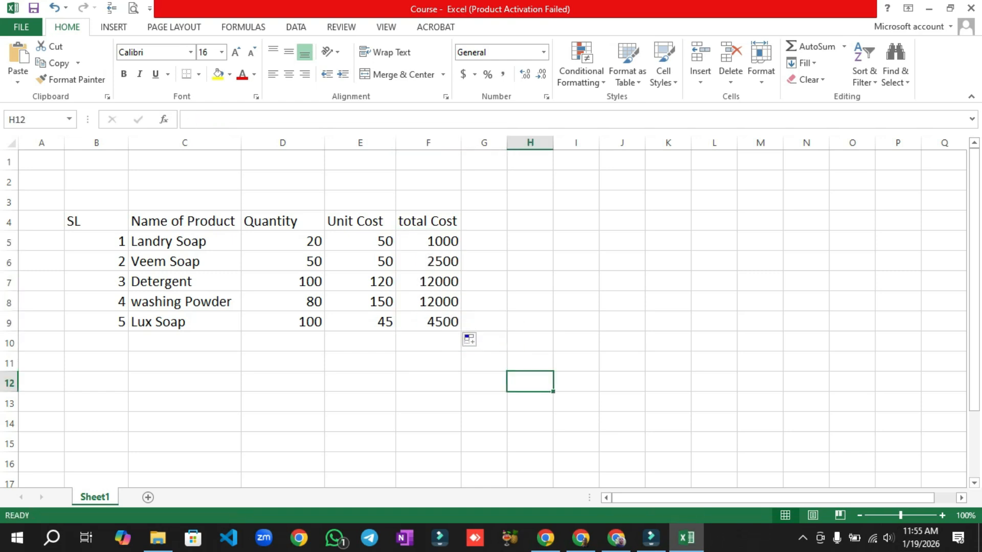
# - Examine the calculated total Cost values in F5:F9 for all listed products
pyautogui.moveTo(433, 242); pyautogui.dragTo(432, 323)
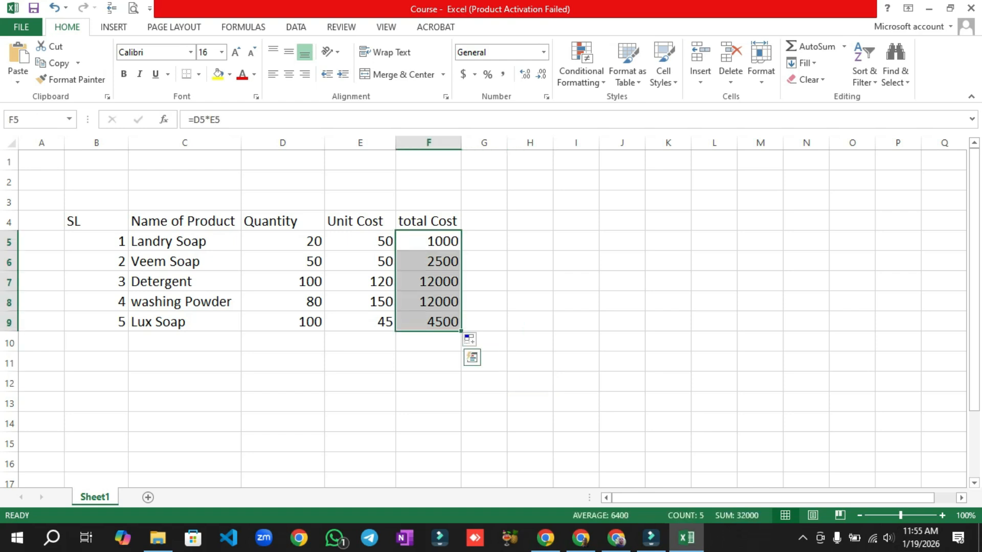
pyautogui.click(530, 322)
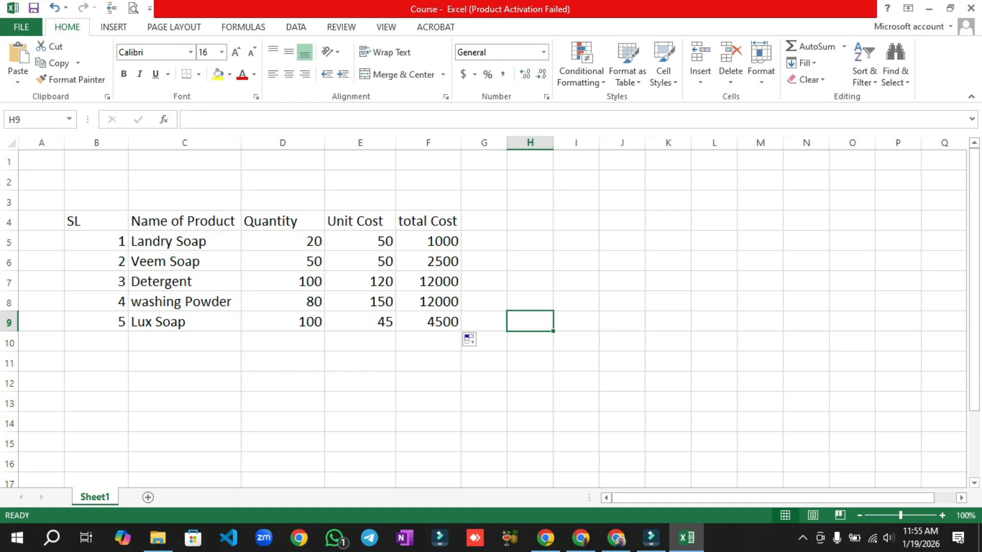
pyautogui.moveTo(429, 242); pyautogui.dragTo(429, 322)
pyautogui.click(530, 341)
pyautogui.moveTo(428, 242); pyautogui.dragTo(428, 321)
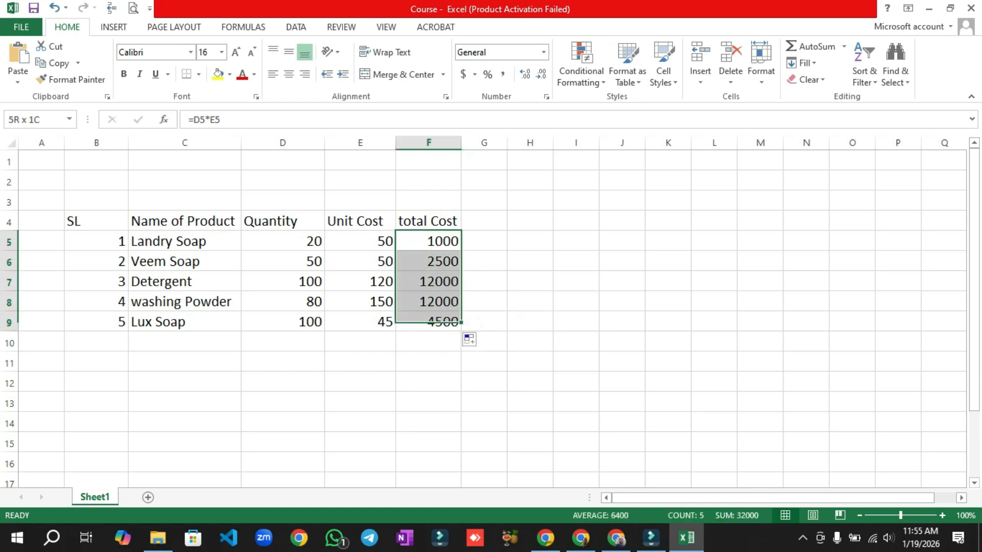
pyautogui.click(576, 341)
pyautogui.moveTo(429, 242); pyautogui.dragTo(429, 322)
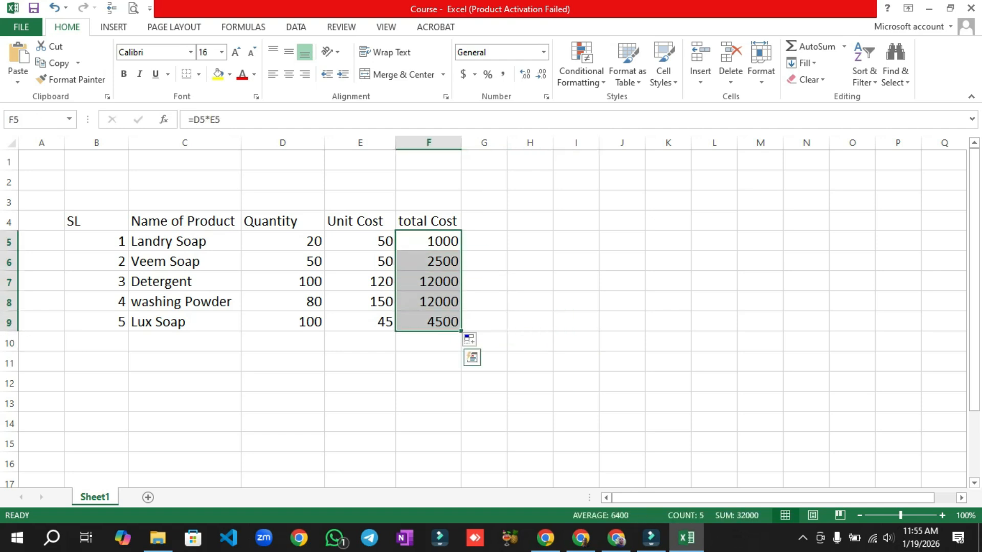
pyautogui.click(529, 321)
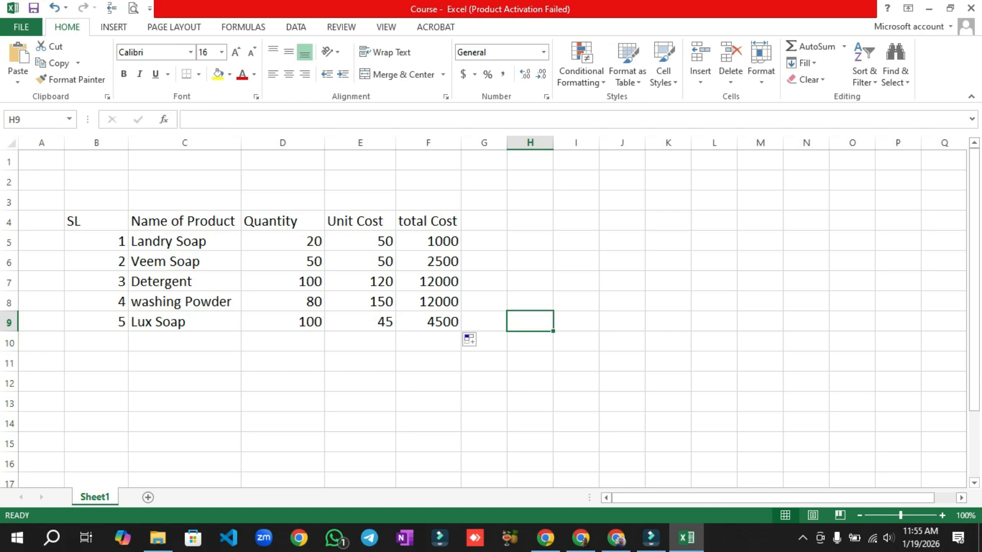
# - Try to total the product costs in F10 with the formula =F5:F9, and clear the cell
pyautogui.click(428, 241)
pyautogui.click(530, 302)
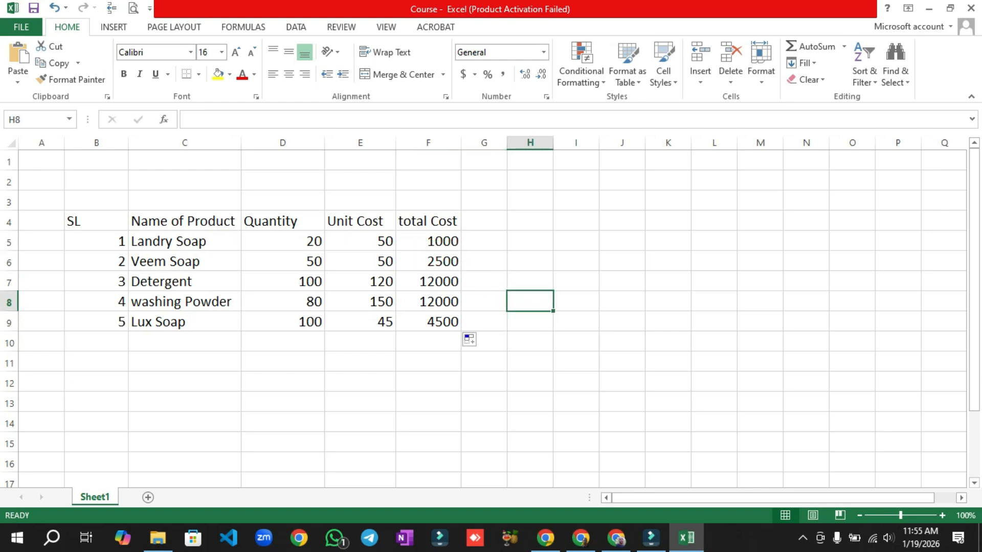
pyautogui.click(428, 342)
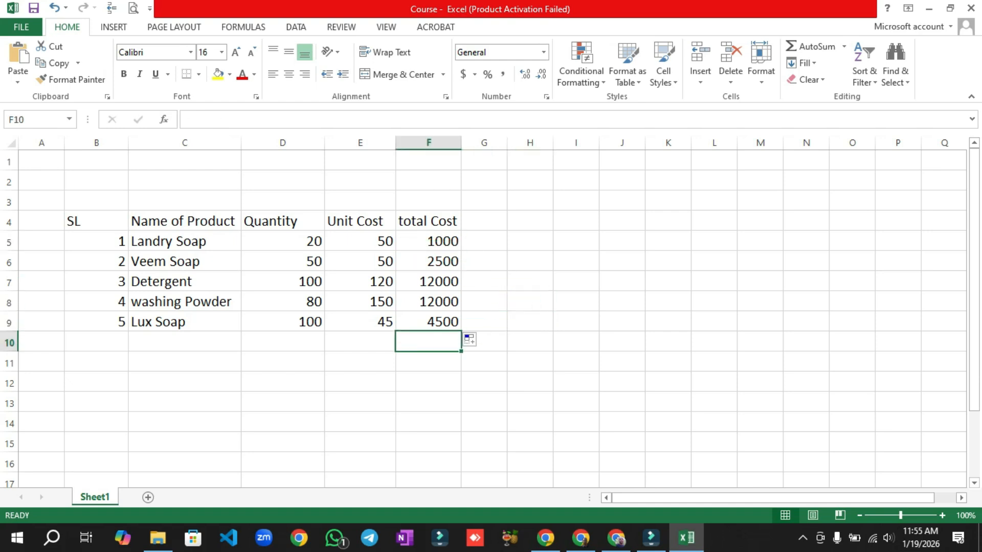
pyautogui.write('=')
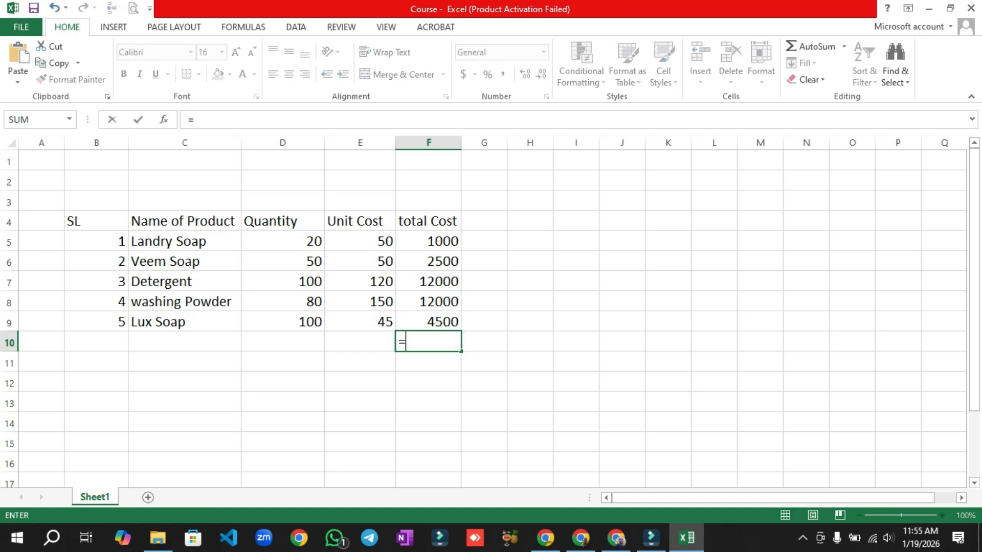
pyautogui.click(428, 242)
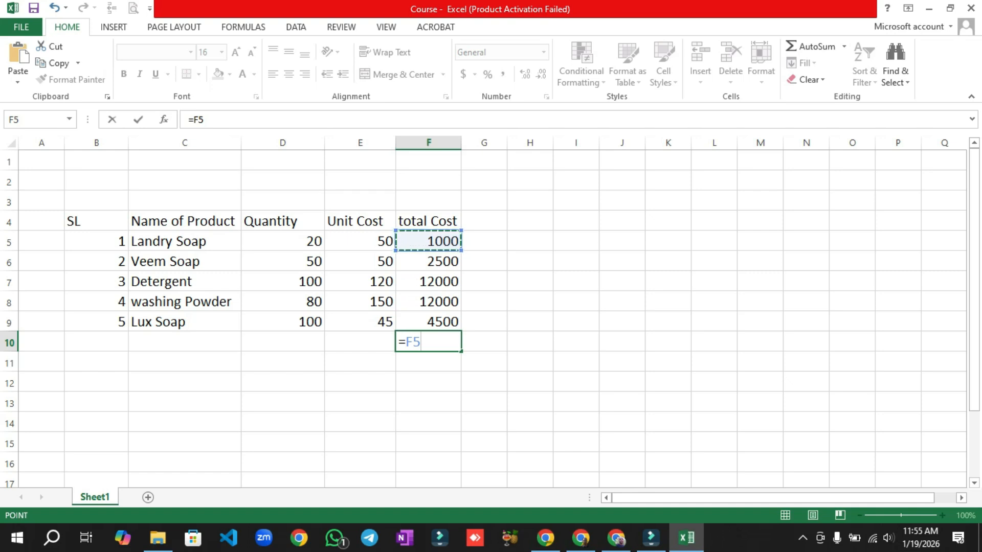
pyautogui.write(':F8')
pyautogui.press('BackSpace')
pyautogui.write('9')
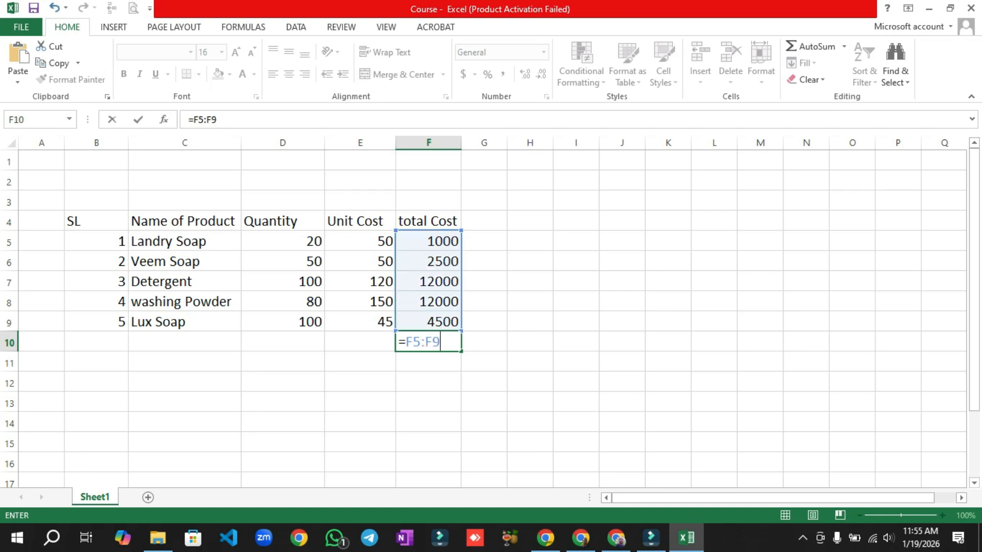
pyautogui.press('Return')
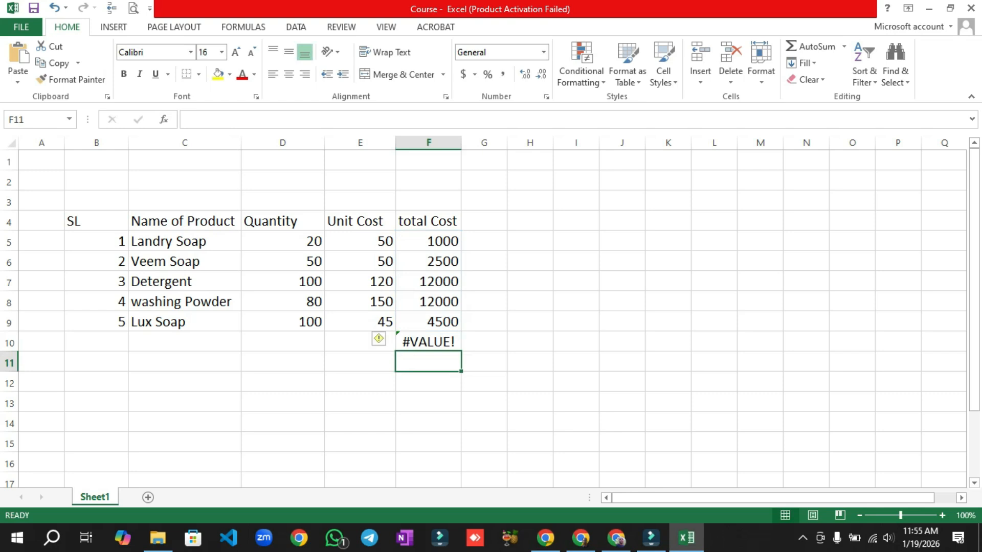
pyautogui.click(428, 342)
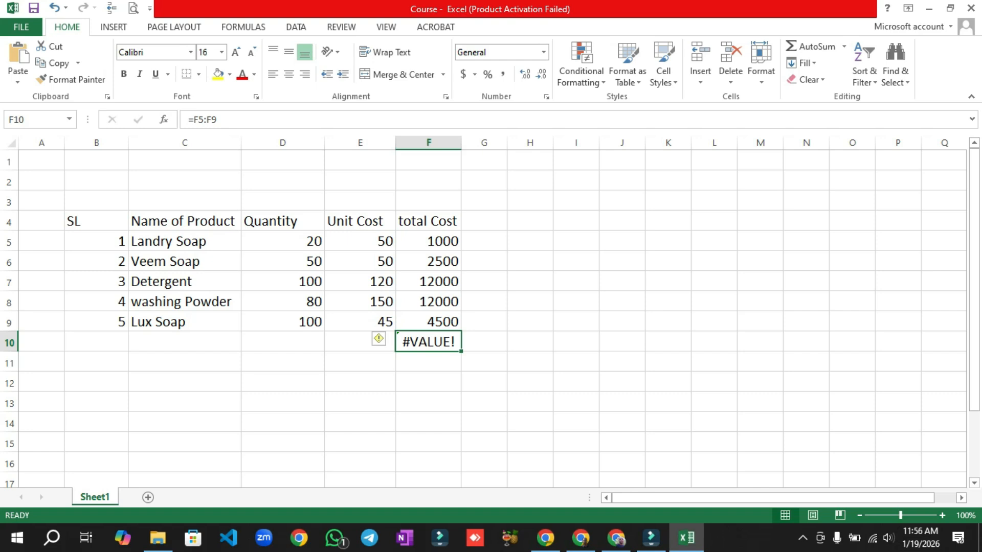
pyautogui.press('Delete')
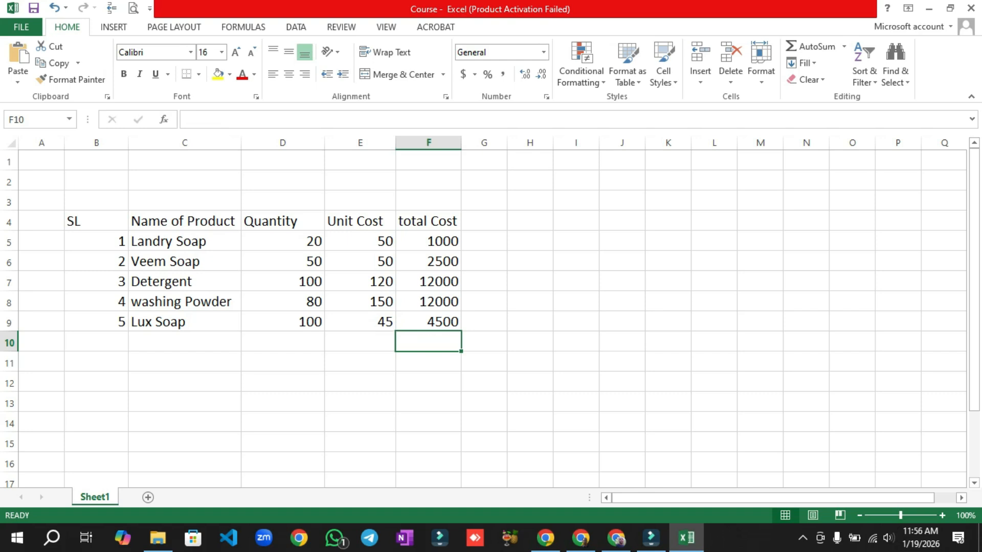
# - Use AutoSum to add up the total Cost values in F5:F9 and place the sum in F10
pyautogui.moveTo(428, 240); pyautogui.dragTo(428, 322)
pyautogui.click(484, 321)
pyautogui.click(428, 241)
pyautogui.moveTo(429, 261); pyautogui.dragTo(428, 342)
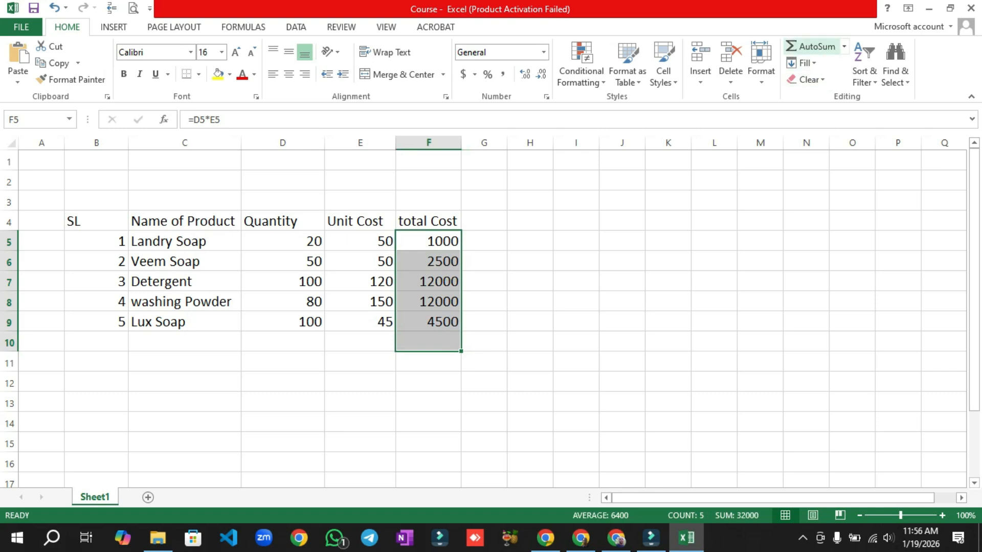
pyautogui.click(844, 46)
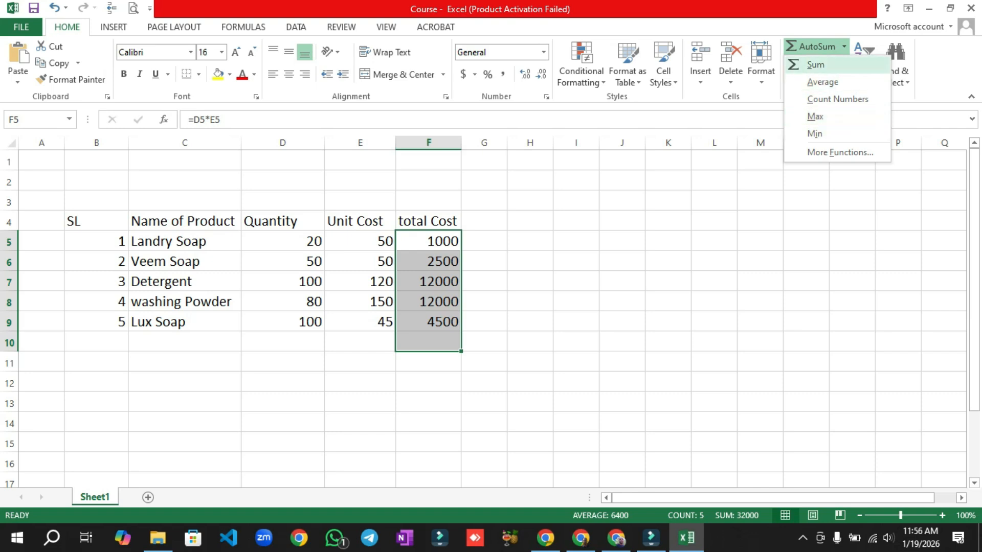
pyautogui.click(825, 46)
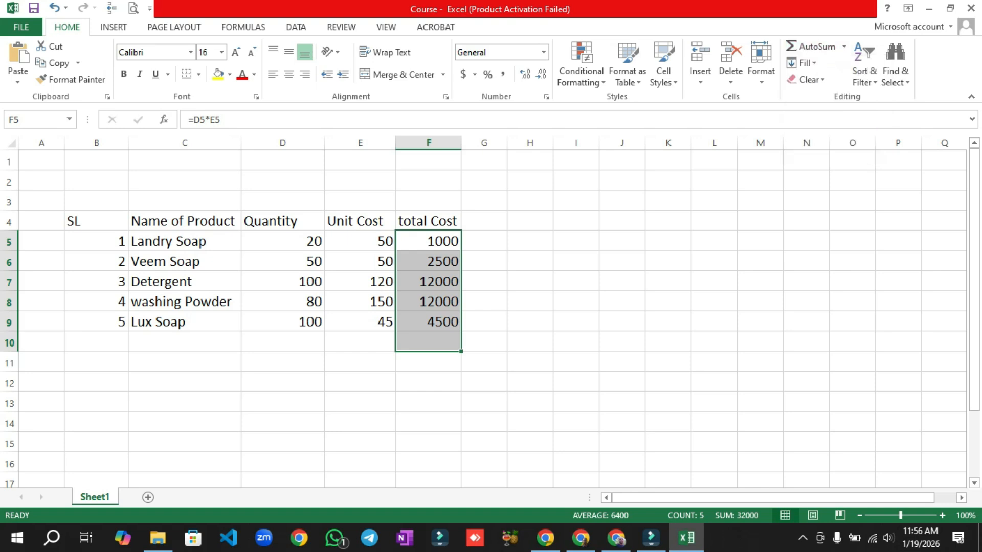
pyautogui.click(817, 47)
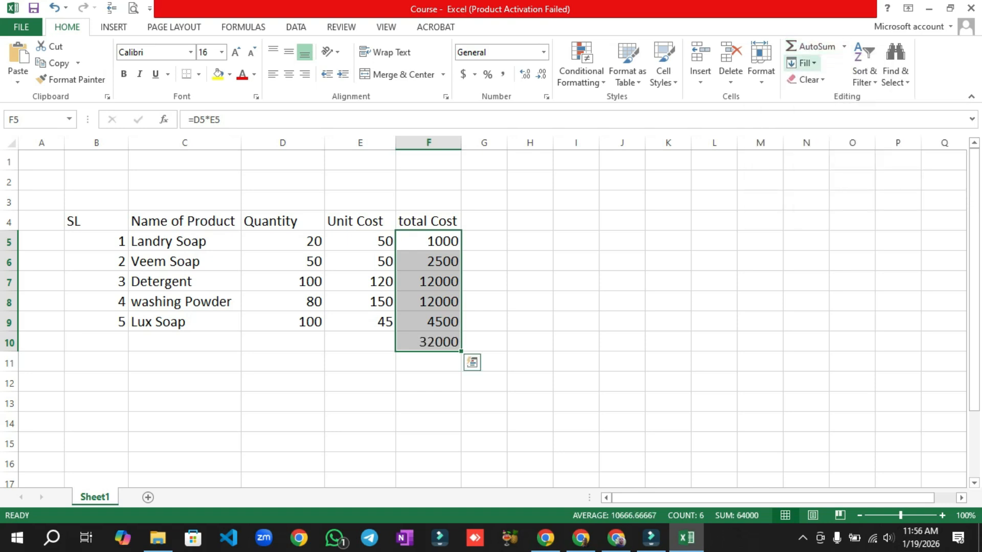
# - Make the grand total in F10 bold
pyautogui.click(529, 361)
pyautogui.click(429, 343)
pyautogui.click(124, 74)
pyautogui.click(530, 322)
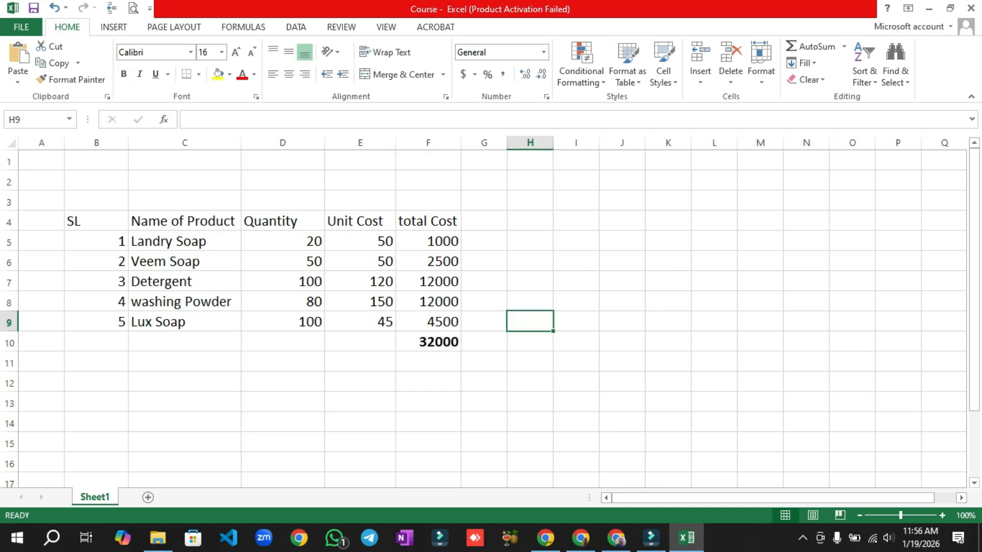
# - Replace the function in F10 with a manually written =Sum(F5:F9) formula
pyautogui.click(428, 342)
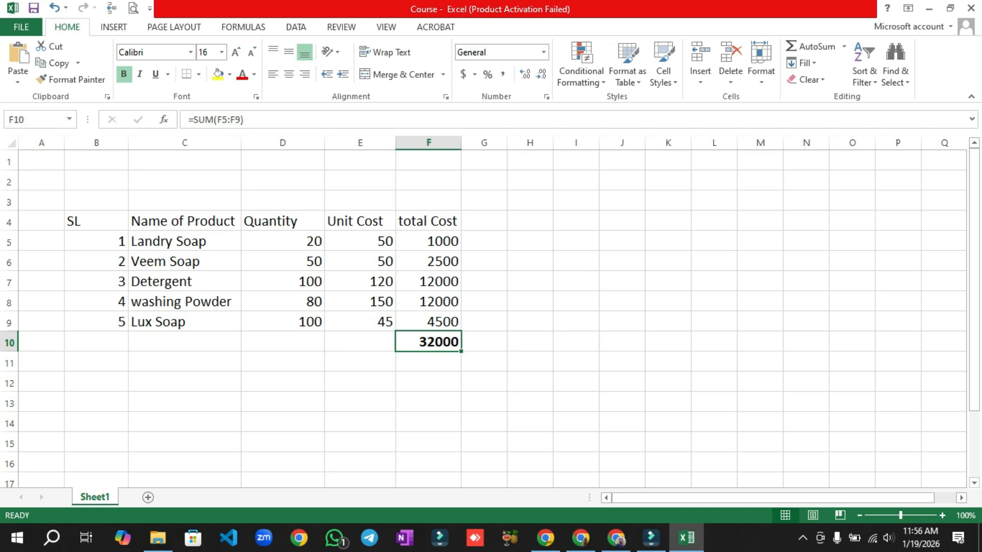
pyautogui.press('F2')
pyautogui.press('BackSpace')
pyautogui.press('BackSpace')
pyautogui.press('BackSpace')
pyautogui.press('BackSpace')
pyautogui.press('BackSpace')
pyautogui.press('BackSpace')
pyautogui.press('BackSpace')
pyautogui.press('BackSpace')
pyautogui.press('BackSpace')
pyautogui.press('BackSpace')
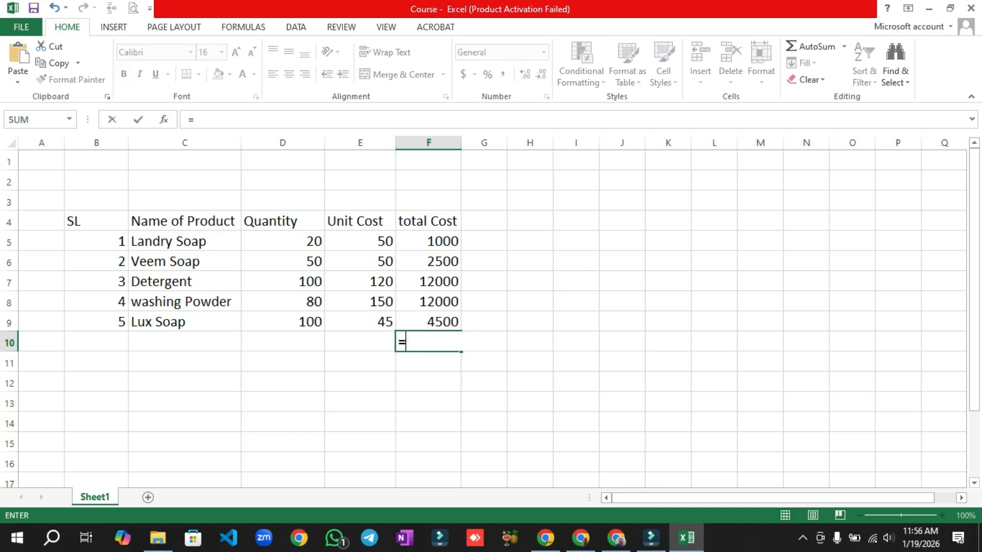
pyautogui.write('Sum')
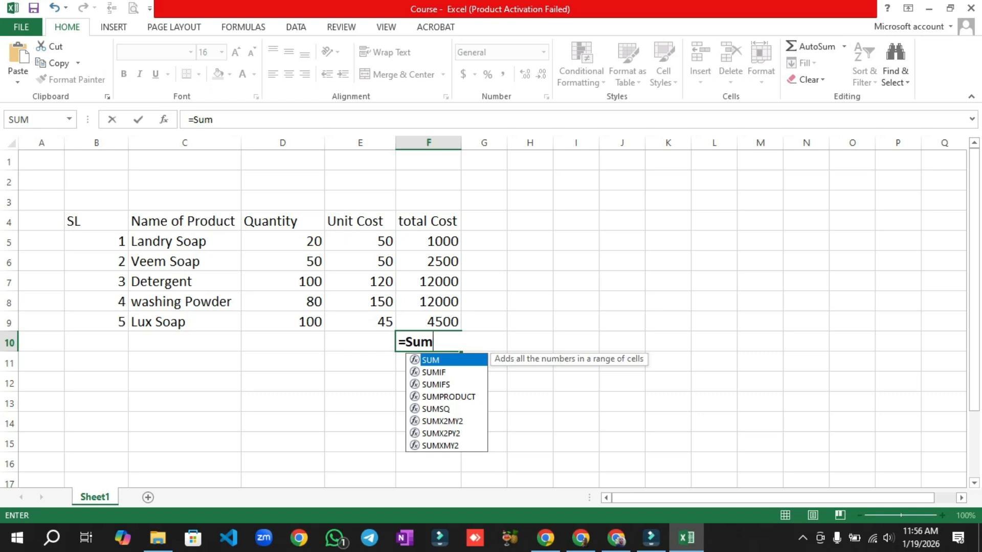
pyautogui.write('(')
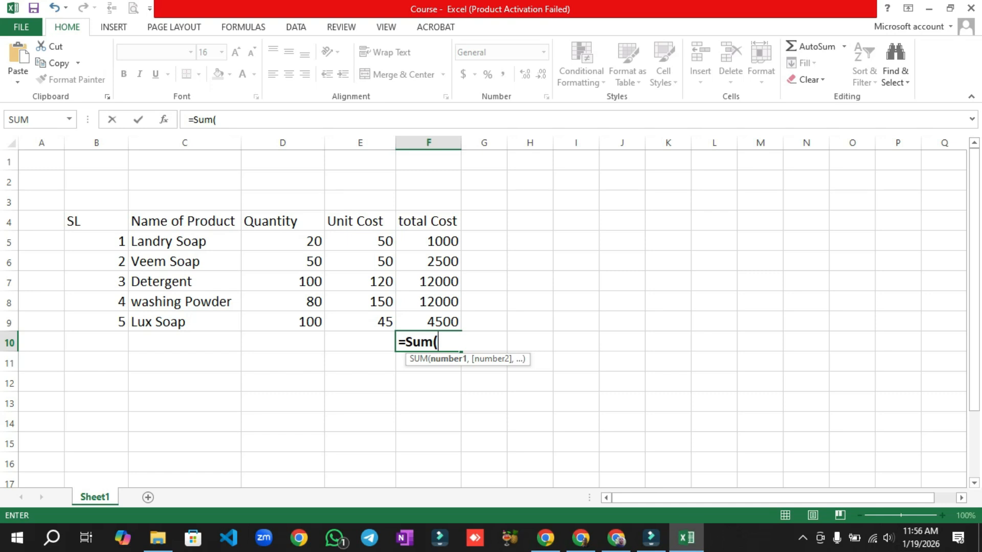
pyautogui.click(428, 242)
pyautogui.moveTo(461, 251); pyautogui.dragTo(459, 323)
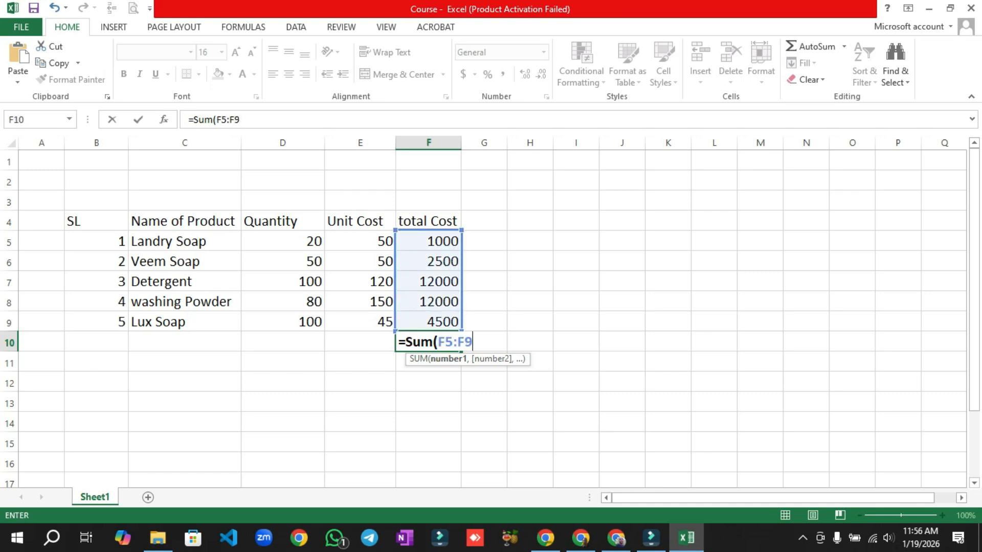
pyautogui.write(')')
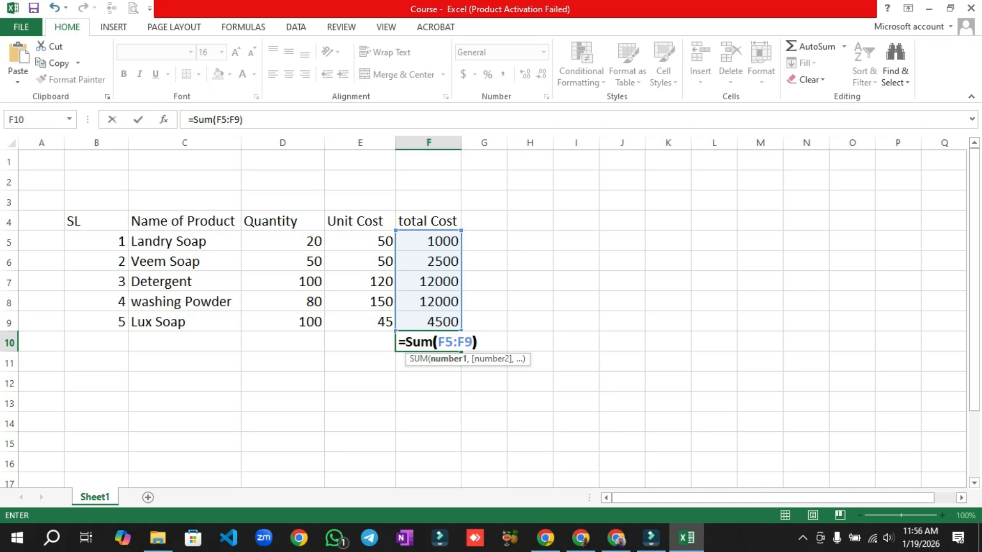
pyautogui.press('Return')
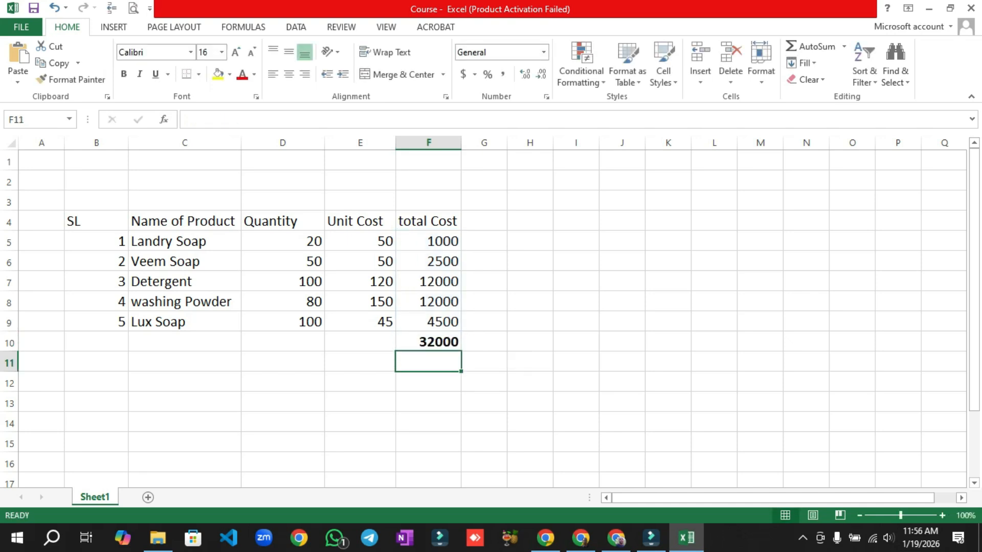
# - Overwrite F10 with an empty =Sum() formula and fill in the range F5:F9 between its parentheses
pyautogui.click(428, 342)
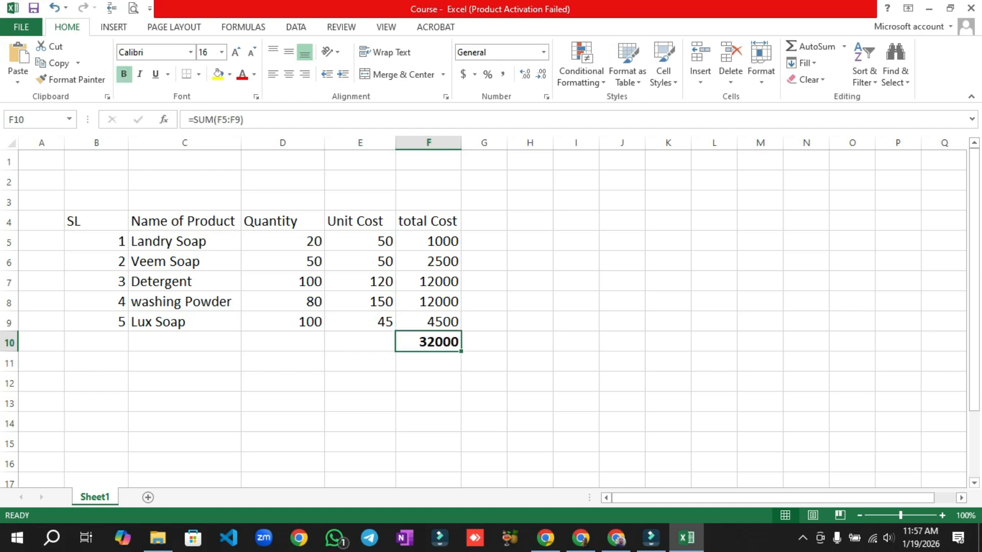
pyautogui.write('=Sum()')
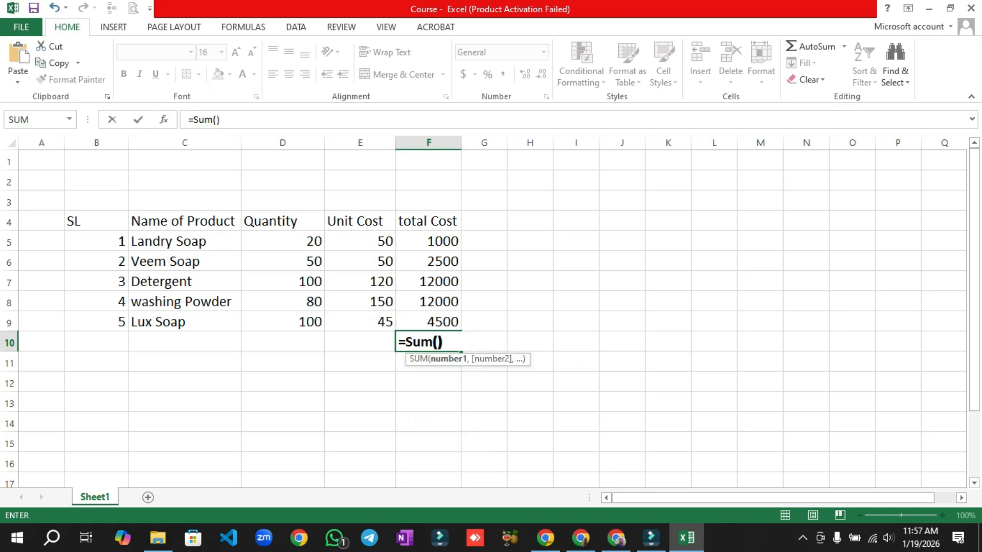
pyautogui.press('Return')
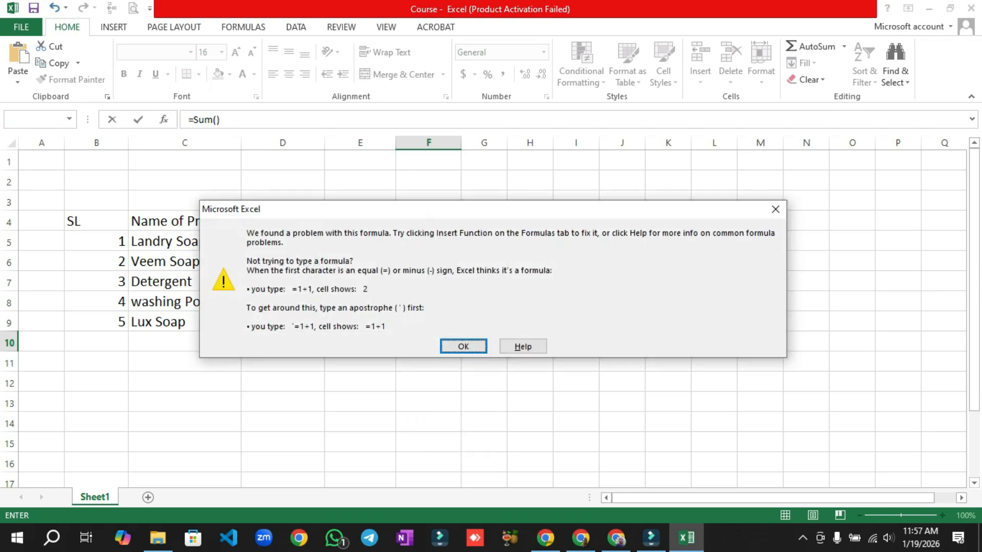
pyautogui.press('Return')
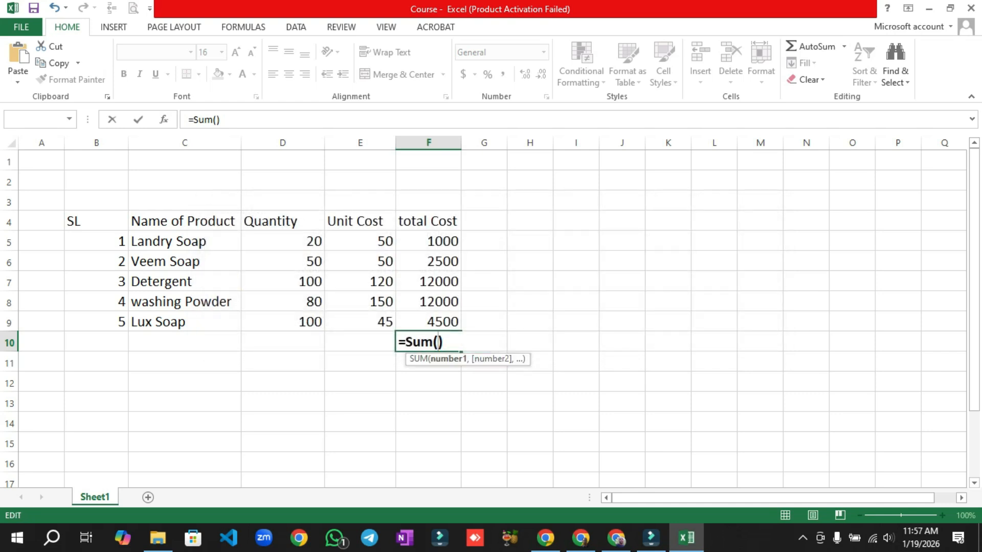
pyautogui.click(428, 242)
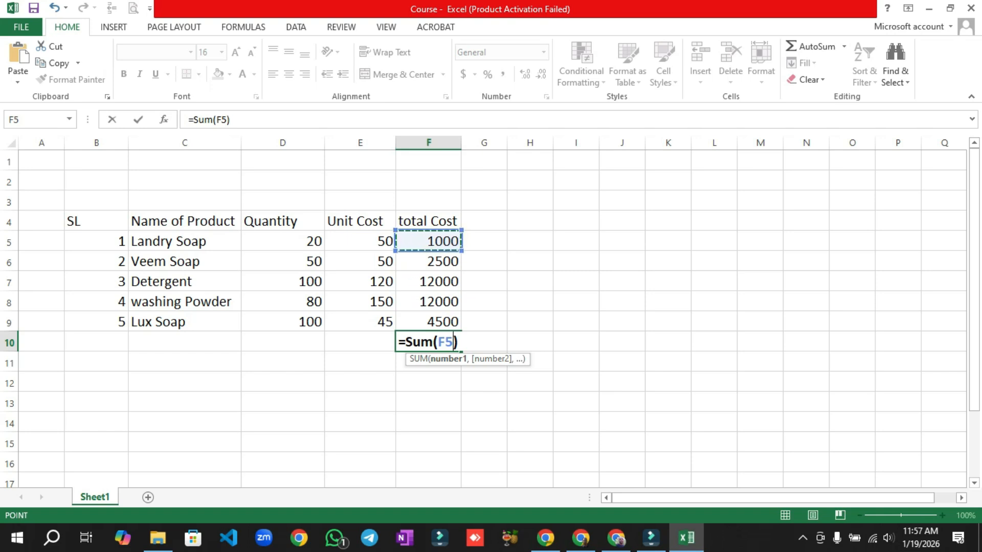
pyautogui.hotkey('shift', 'Down')
pyautogui.hotkey('shift', 'Down')
pyautogui.hotkey('shift', 'Down')
pyautogui.hotkey('shift', 'Down')
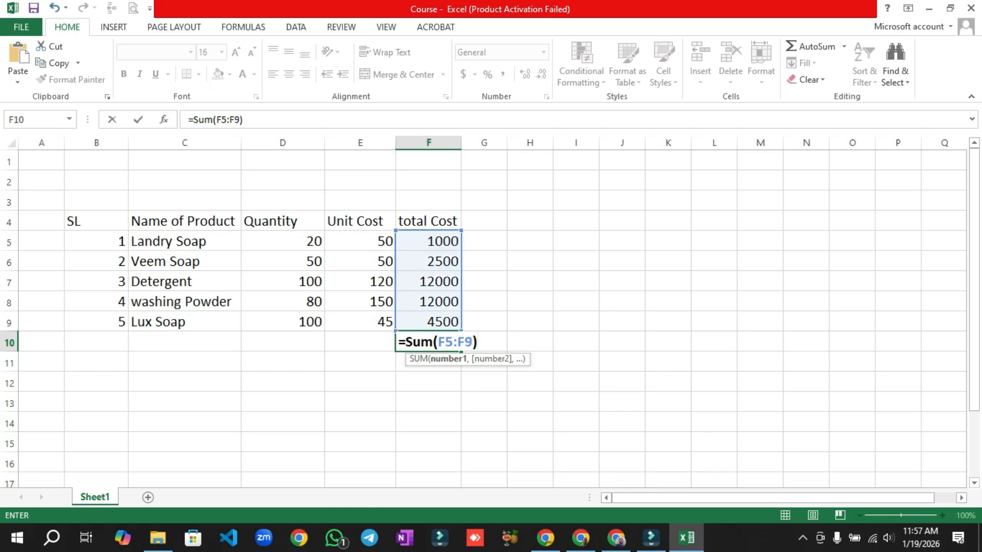
pyautogui.press('Return')
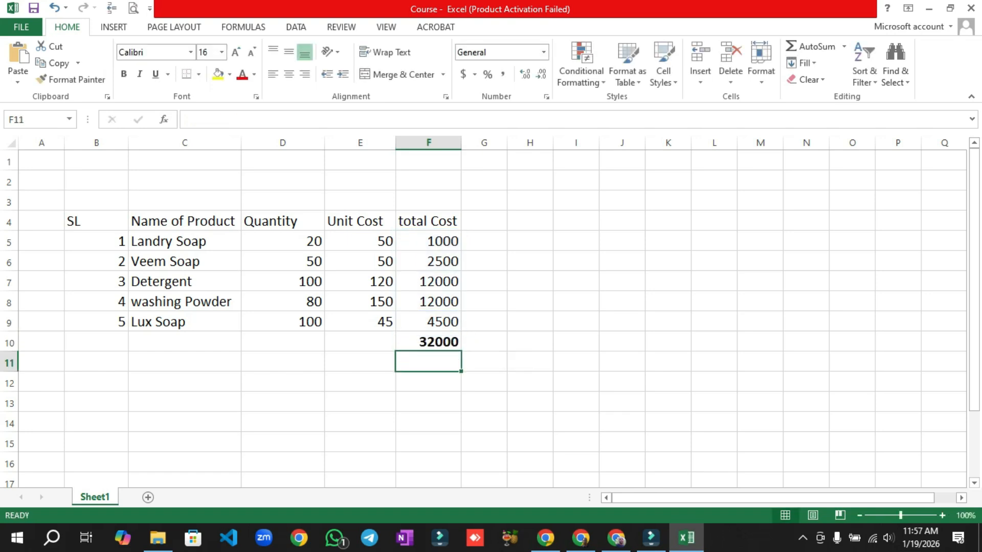
# - Label the grand total row by entering "Total cost" in D10
pyautogui.press('Up')
pyautogui.press('Left')
pyautogui.press('Left')
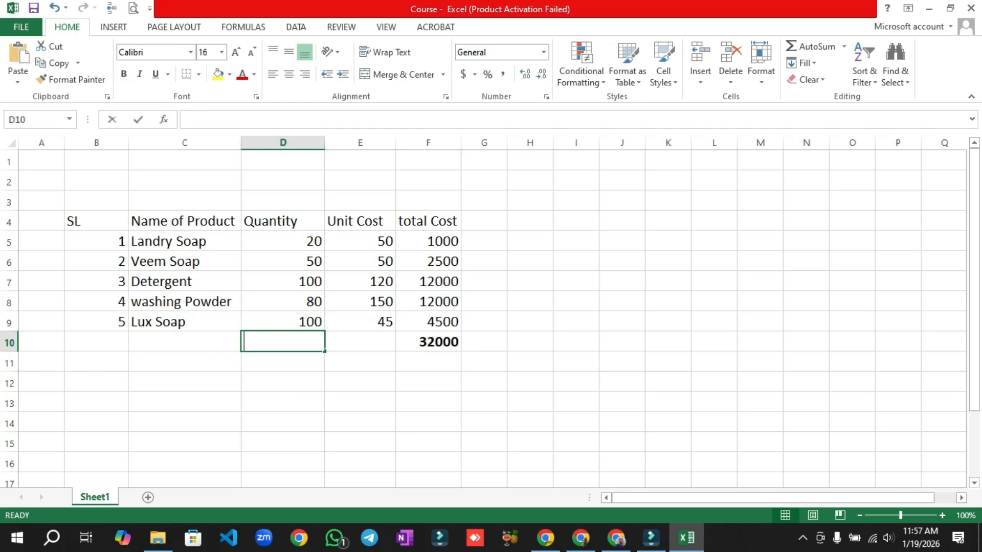
pyautogui.write('Total cost')
pyautogui.press('Right')
pyautogui.press('Right')
pyautogui.press('Right')
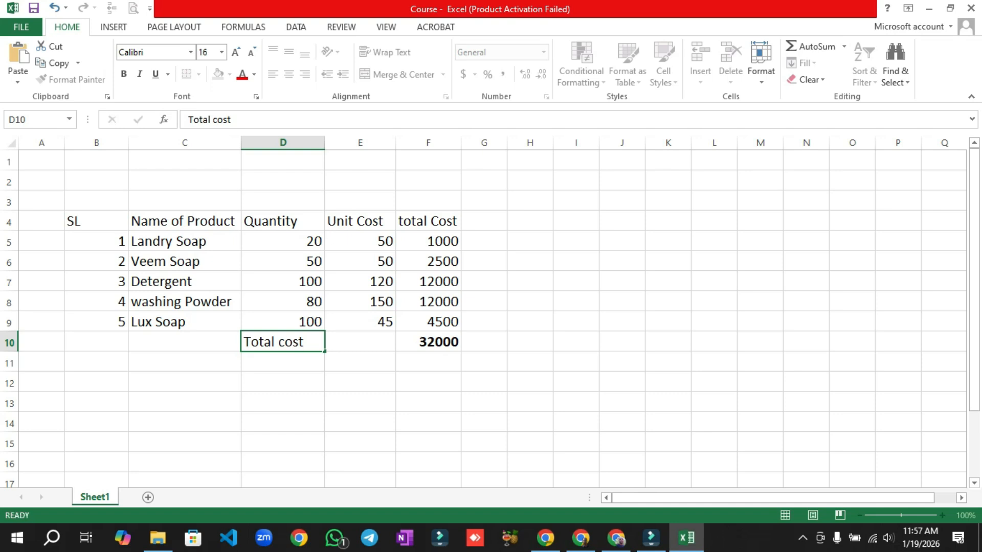
pyautogui.press('Left')
pyautogui.press('Left')
pyautogui.press('Right')
pyautogui.press('Right')
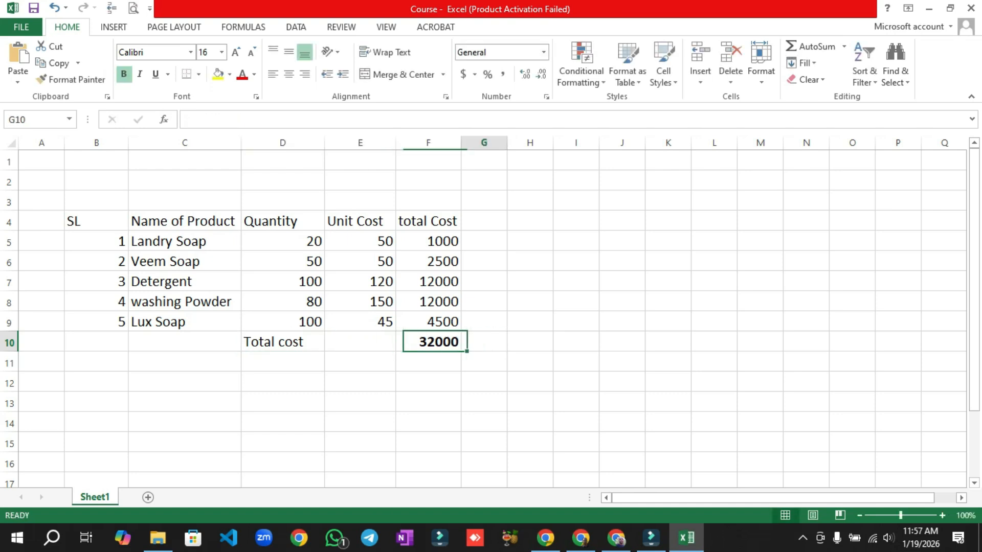
pyautogui.press('Left')
pyautogui.press('Left')
pyautogui.press('Left')
pyautogui.press('Left')
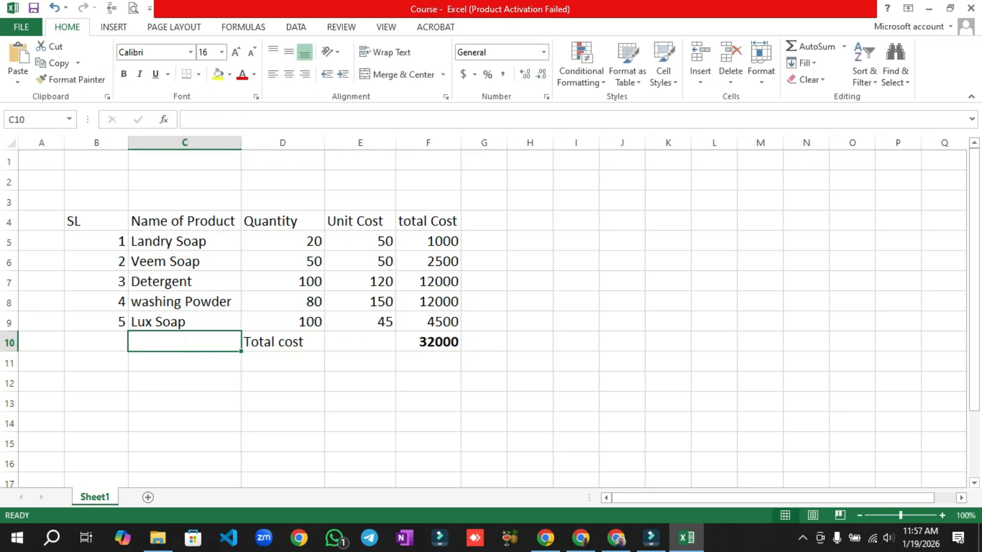
pyautogui.press('Left')
pyautogui.press('Left')
pyautogui.press('Right')
pyautogui.press('Right')
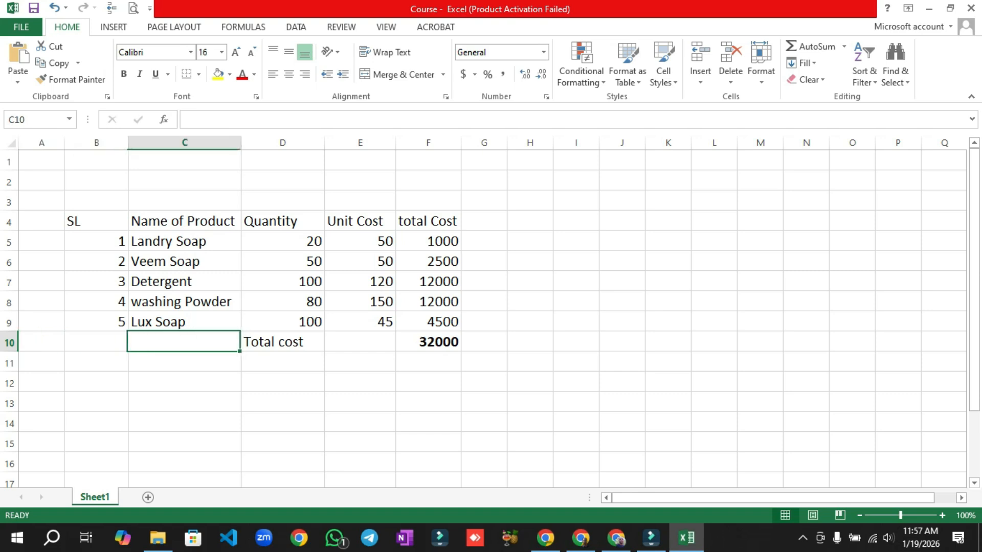